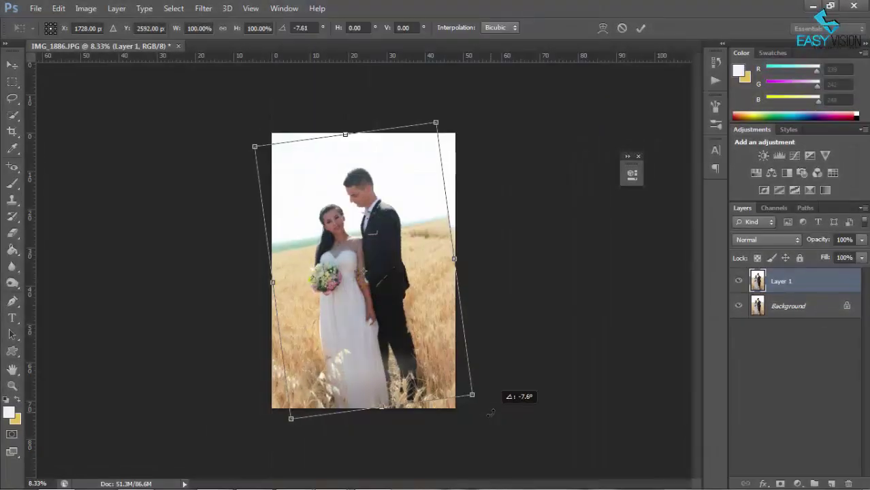
- Try a slight rotation of the photo layer, cancel it, and zoom in on the photo's bottom
mouse_move(485, 414)
mouse_down()
mouse_move(418, 427)
mouse_move(500, 415)
mouse_move(497, 427)
mouse_up()
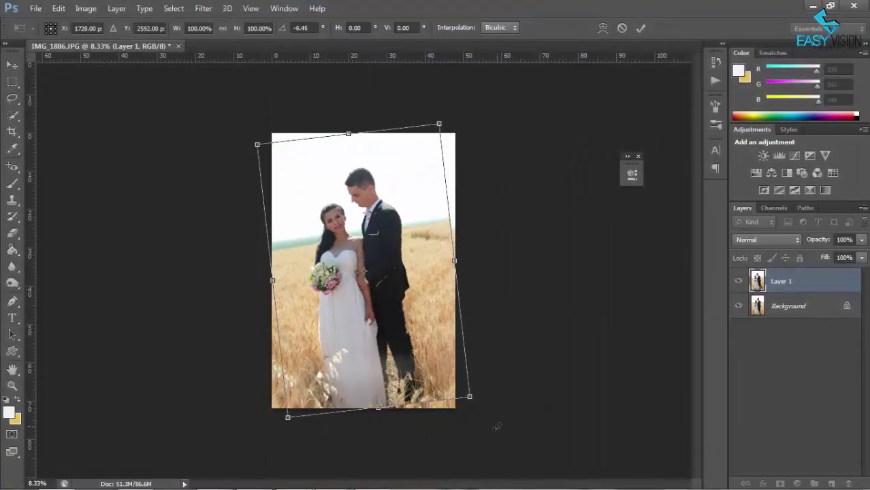
key(Escape)
key(p)
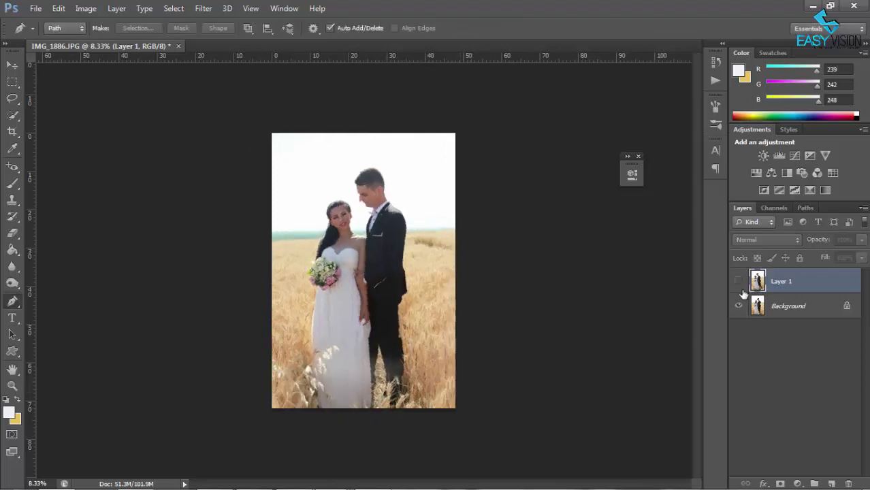
key(ctrl+t)
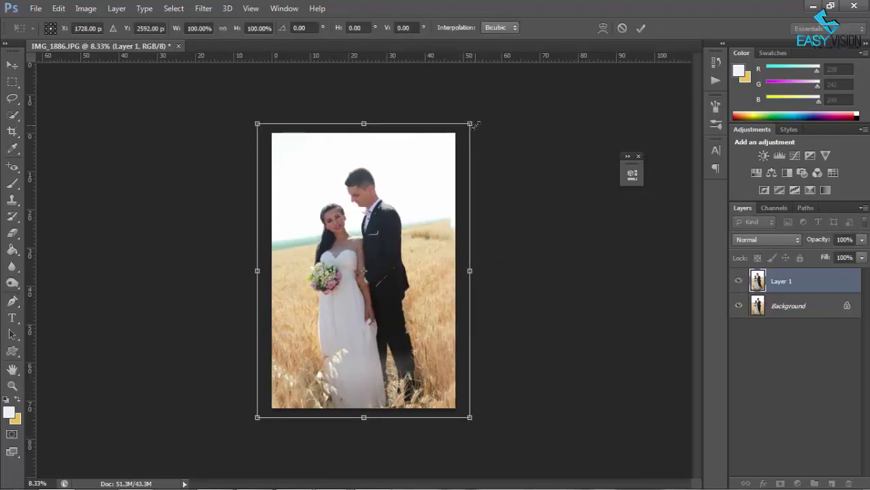
key(Return)
key(p)
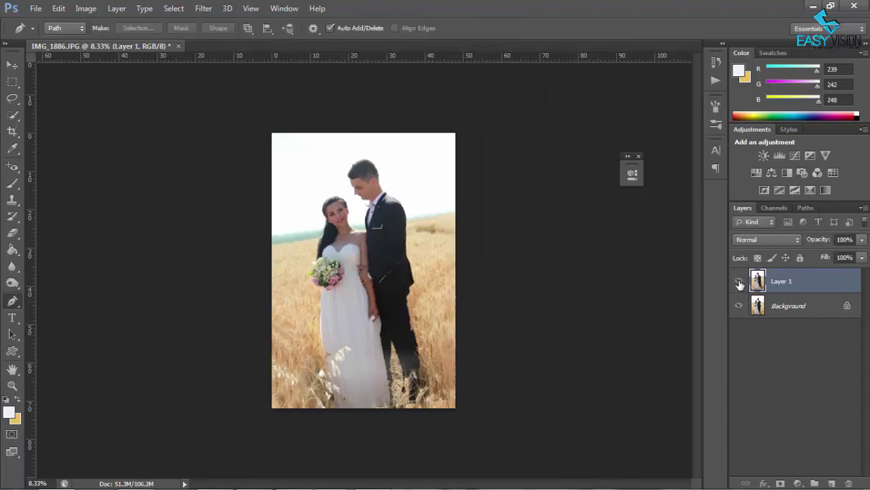
key(ctrl+plus)
key(ctrl+plus)
drag(696, 239, 715, 300)
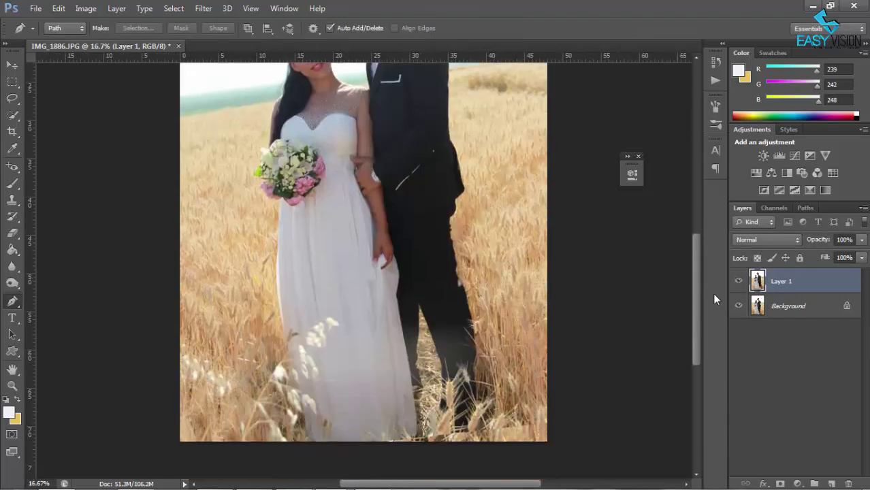
- Stretch Layer 1 slightly taller with Free Transform and commit the change
key(ctrl+t)
key(ctrl+minus)
key(ctrl+minus)
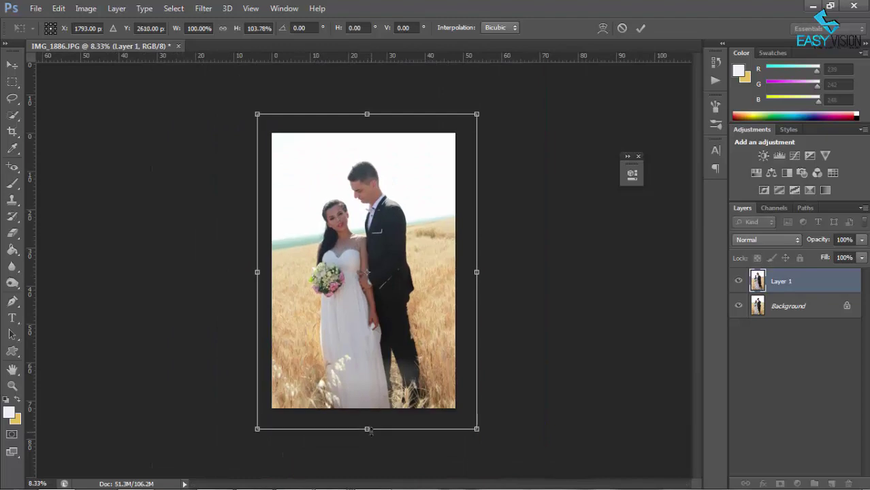
drag(477, 429, 483, 426)
key(Return)
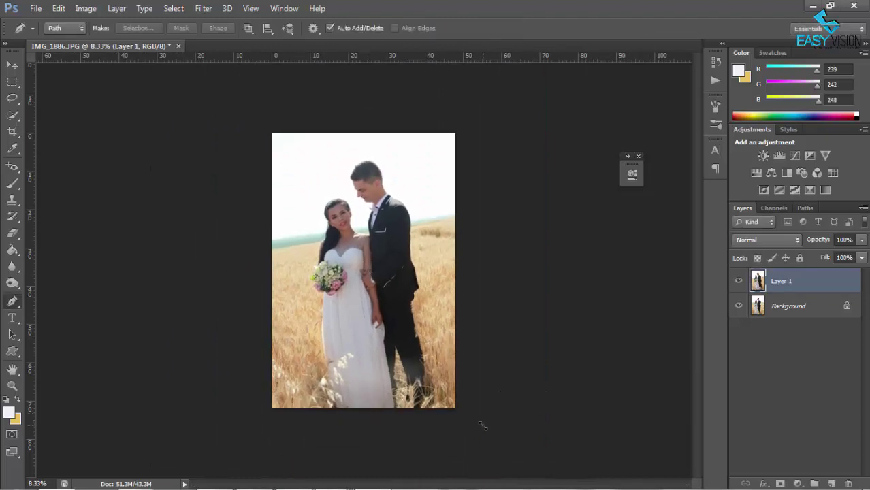
key(ctrl+plus)
key(ctrl+plus)
mouse_move(696, 273)
mouse_down()
mouse_move(698, 310)
mouse_move(715, 240)
mouse_up()
key(ctrl+minus)
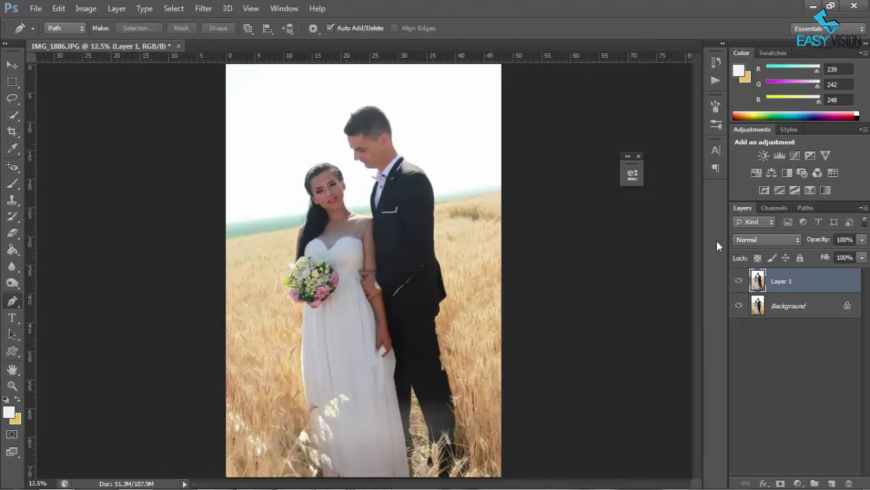
- Duplicate the photo layer and raise the copy's contrast in Brightness/Contrast
key(ctrl+j)
key(ctrl+minus)
key(ctrl+plus)
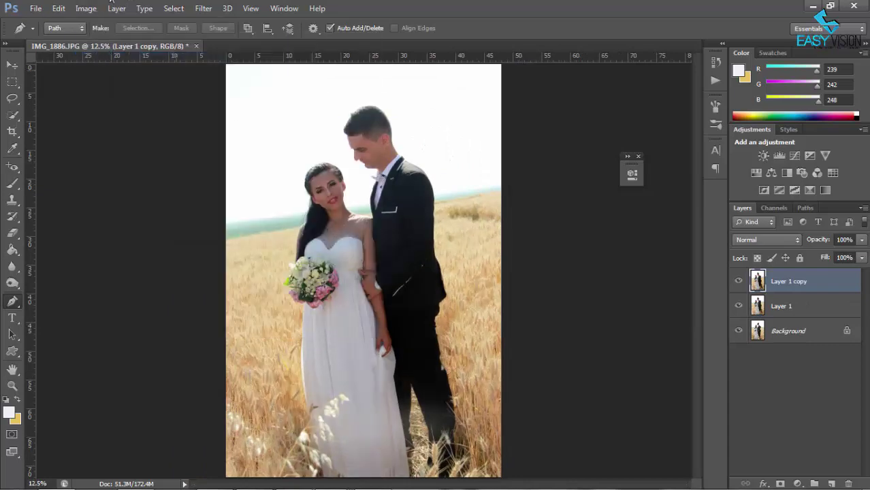
click(86, 9)
click(252, 39)
drag(701, 149, 737, 151)
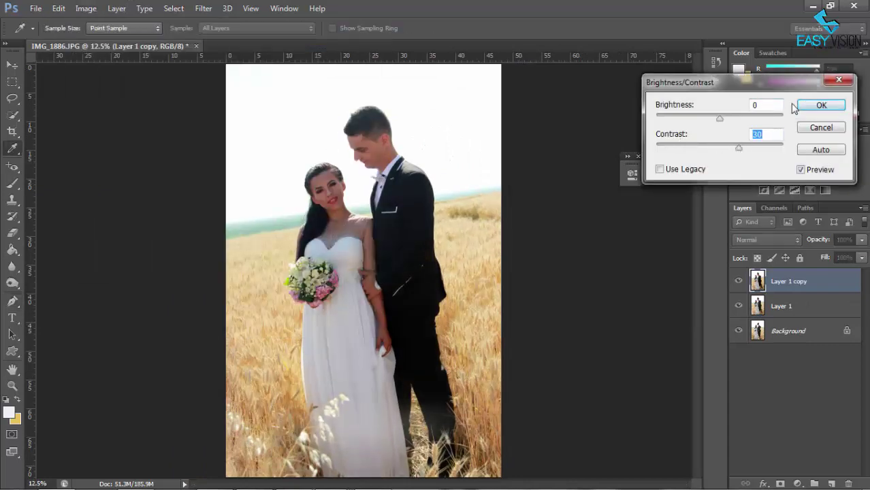
click(822, 105)
- Drag the sunrise sky image into the document and enlarge it
key(p)
drag(509, 360, 452, 235)
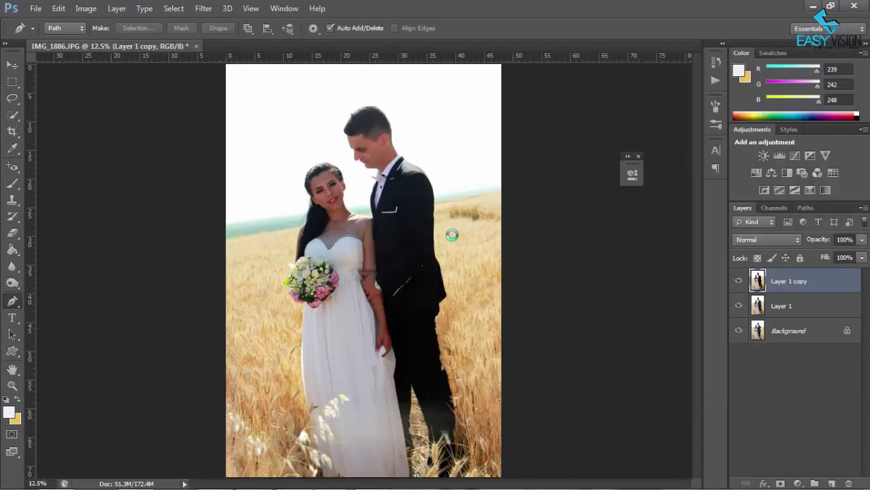
drag(403, 297, 541, 389)
- Scale the sky to about 394%, tilt it -7.26°, and move it over the photo's top
key(ctrl+minus)
drag(448, 302, 383, 183)
drag(820, 240, 806, 246)
mouse_move(418, 230)
mouse_down()
mouse_move(461, 261)
mouse_move(432, 190)
mouse_up()
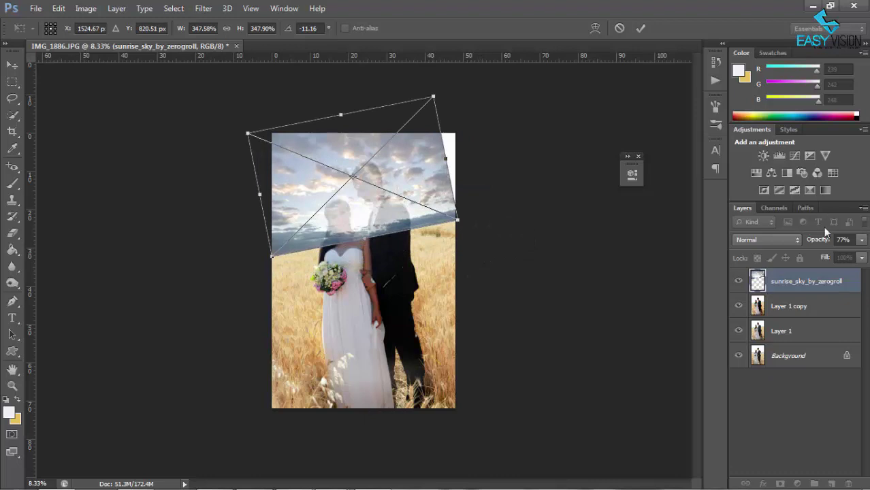
drag(820, 240, 803, 240)
drag(458, 219, 494, 248)
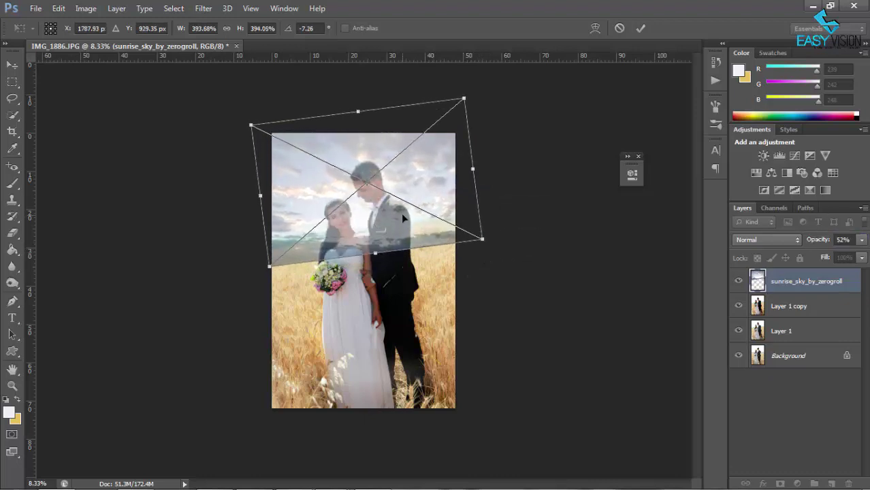
drag(403, 218, 403, 206)
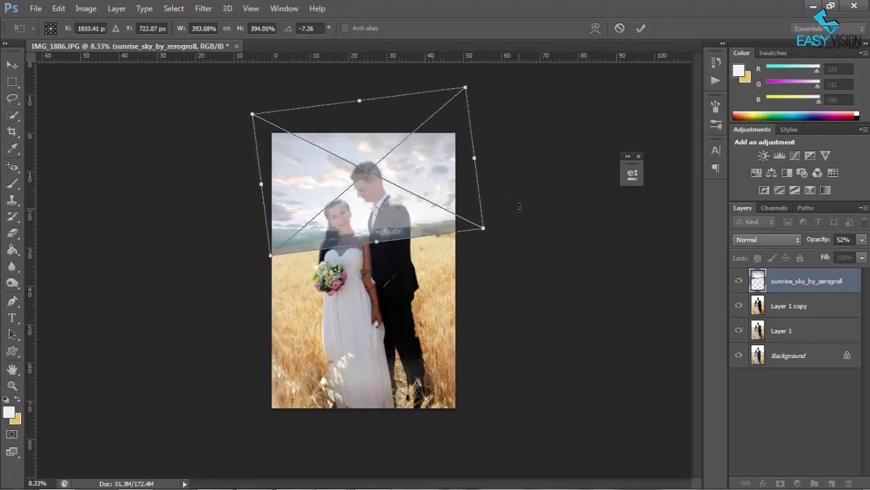
key(Return)
key(p)
key(ctrl+plus)
- Set the sky layer's opacity to 29%
drag(814, 243, 797, 243)
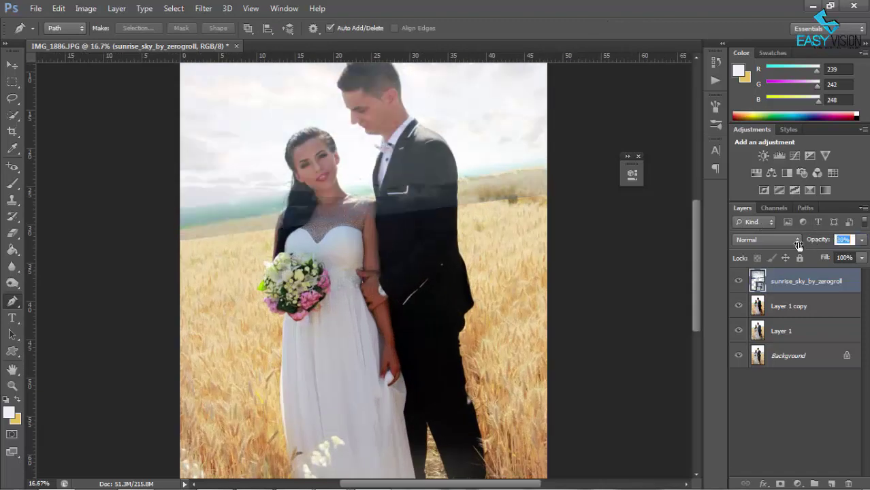
key(ctrl+plus)
text(029)
key(Return)
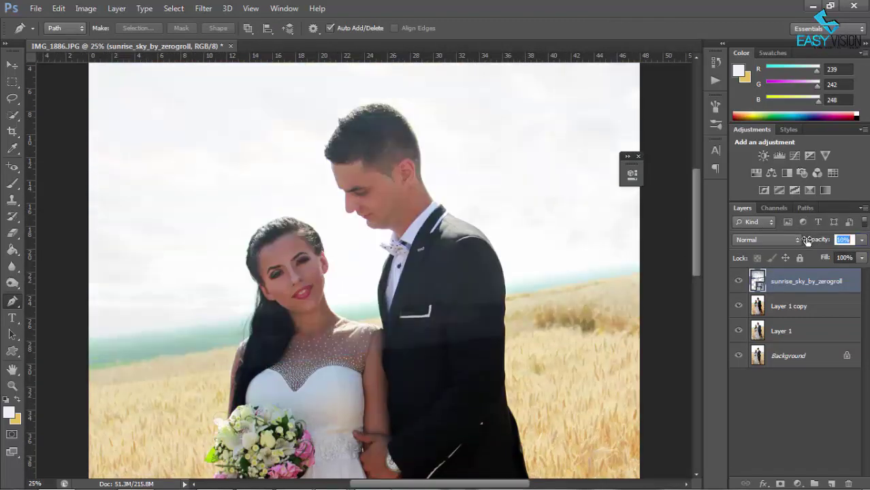
- Start a pen path at the photo's left edge and curve it along the shoulder
click(82, 367)
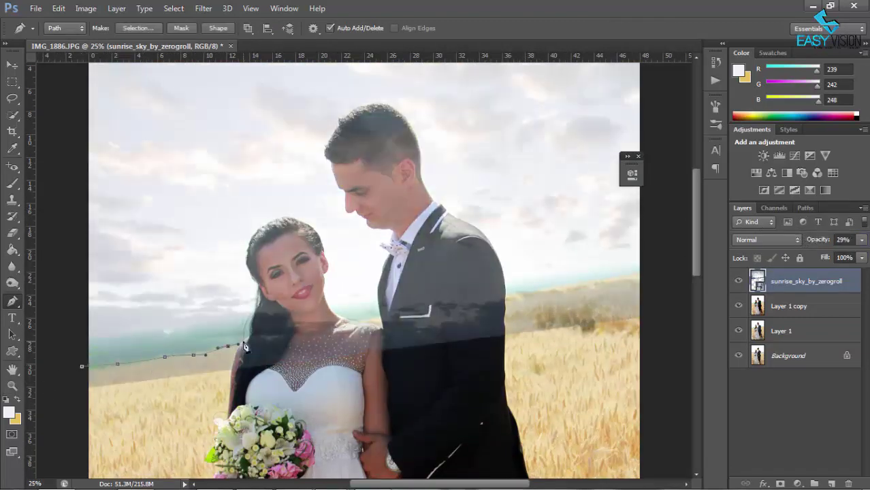
key(ctrl+plus)
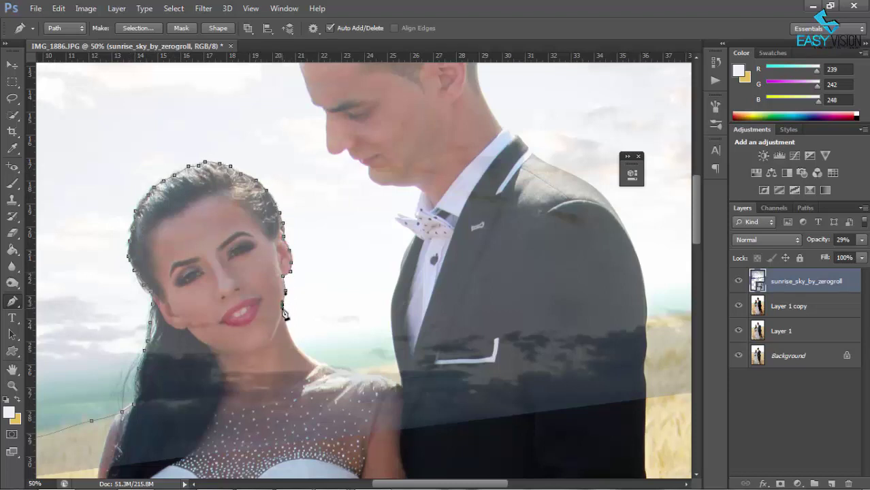
click(349, 373)
drag(363, 376, 371, 377)
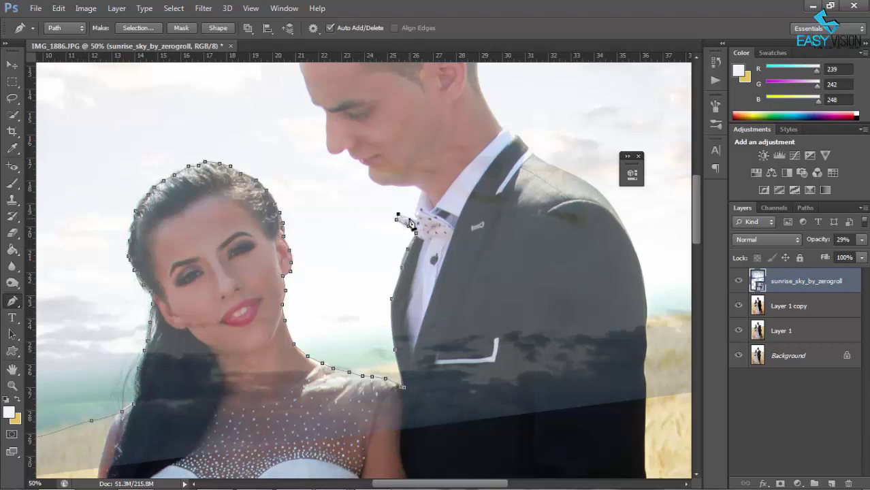
scroll(403, 225, up, 1)
scroll(409, 224, up, 1)
scroll(508, 264, up, 1)
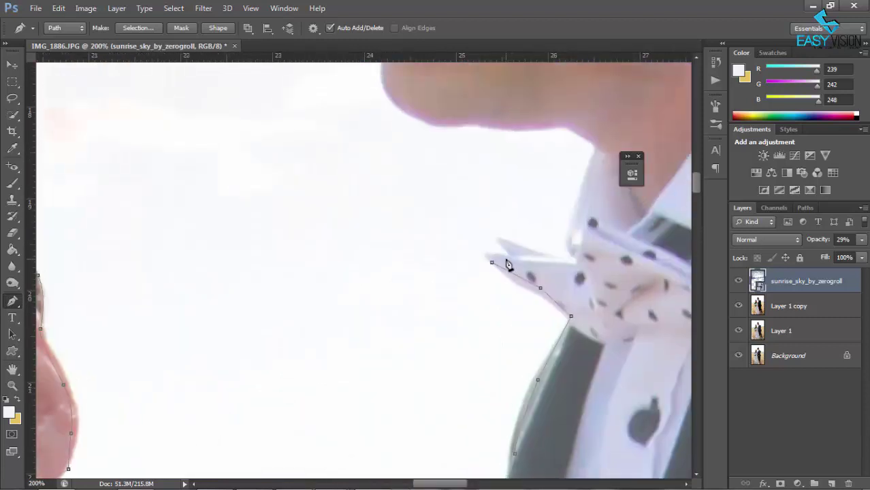
- Trace the path from the bow tie up the collar, under the chin, along the jaw, lips and nose
click(498, 239)
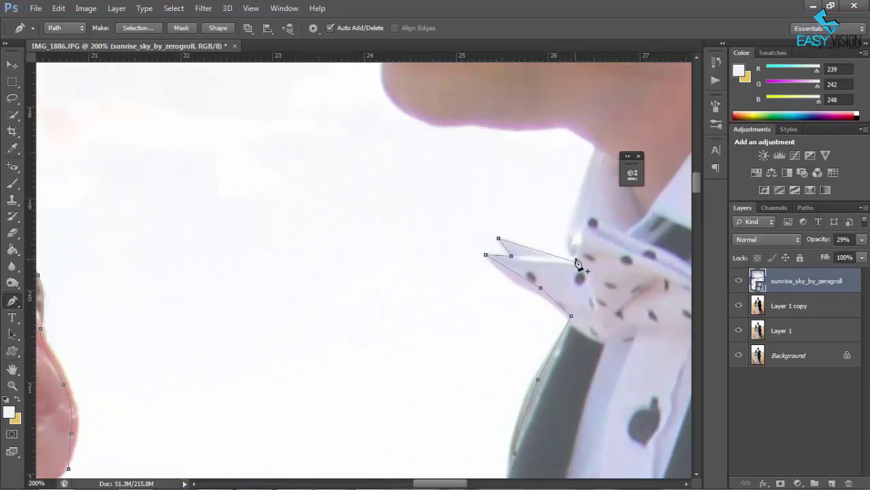
click(577, 206)
click(588, 174)
click(597, 148)
drag(696, 192, 695, 182)
click(569, 289)
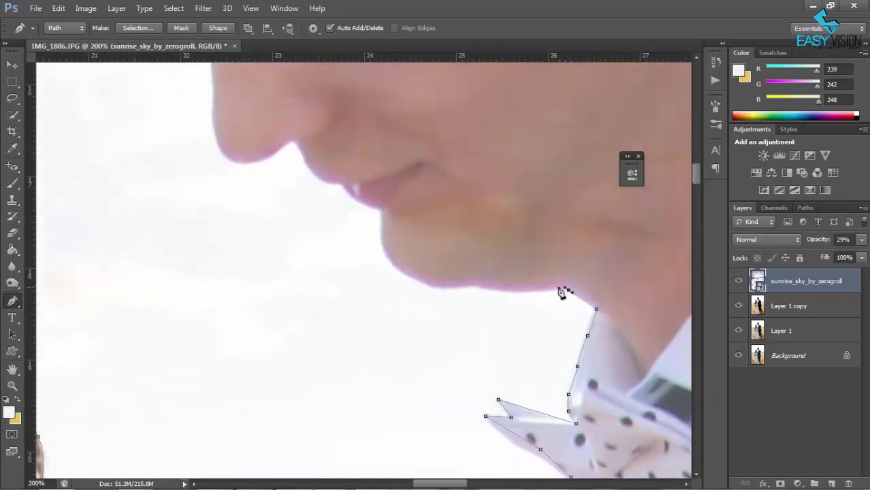
click(478, 286)
click(448, 288)
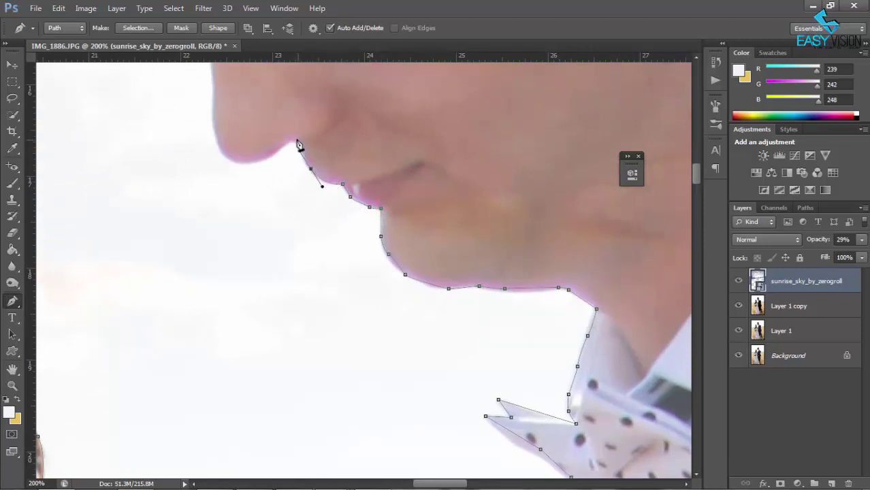
drag(215, 139, 212, 113)
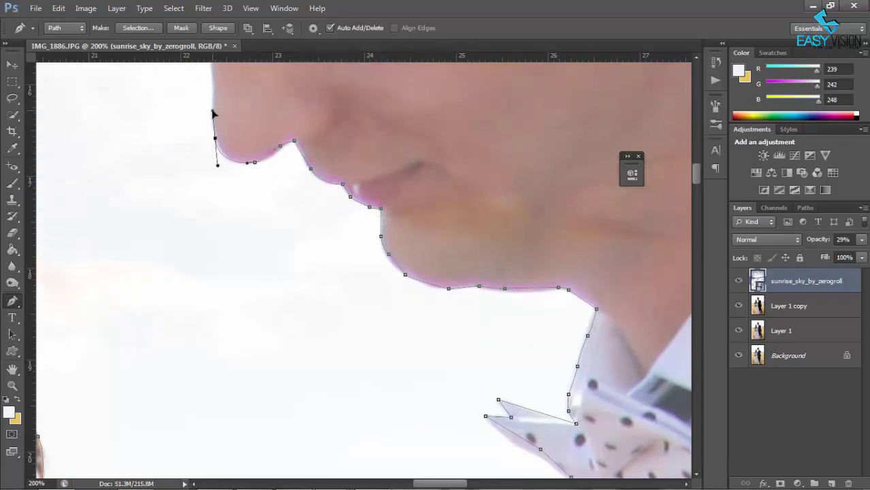
drag(695, 176, 695, 165)
drag(216, 240, 216, 191)
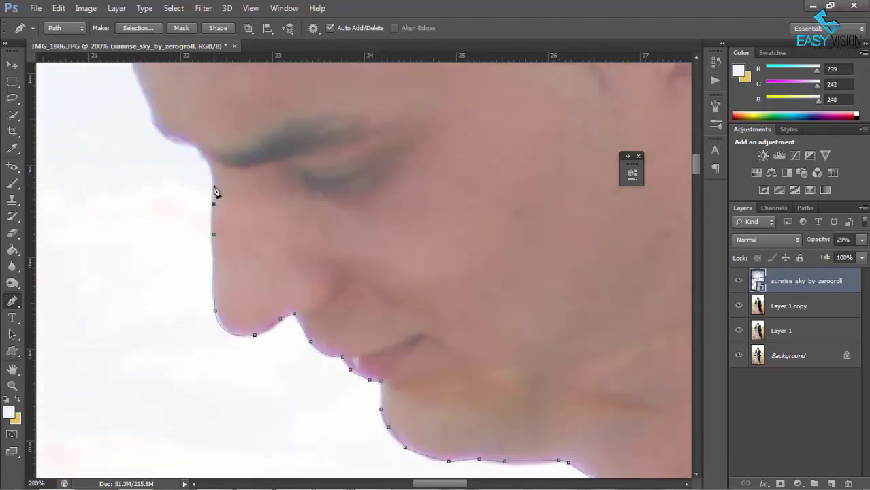
- Continue the path along the hair edge, the back of the head and the neck
key(ctrl+minus)
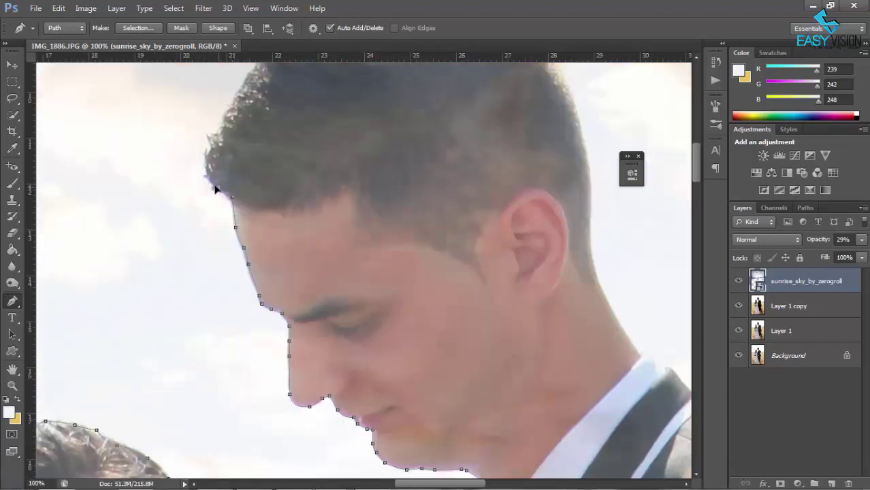
drag(697, 167, 698, 150)
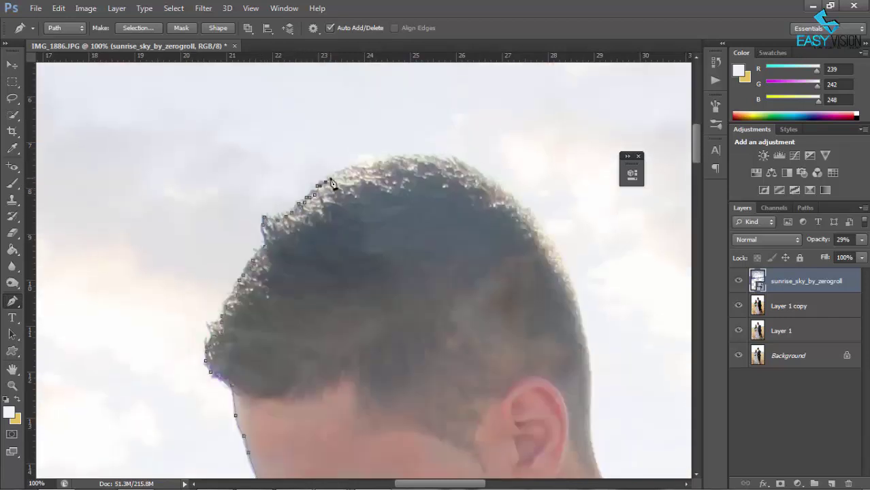
drag(461, 169, 504, 192)
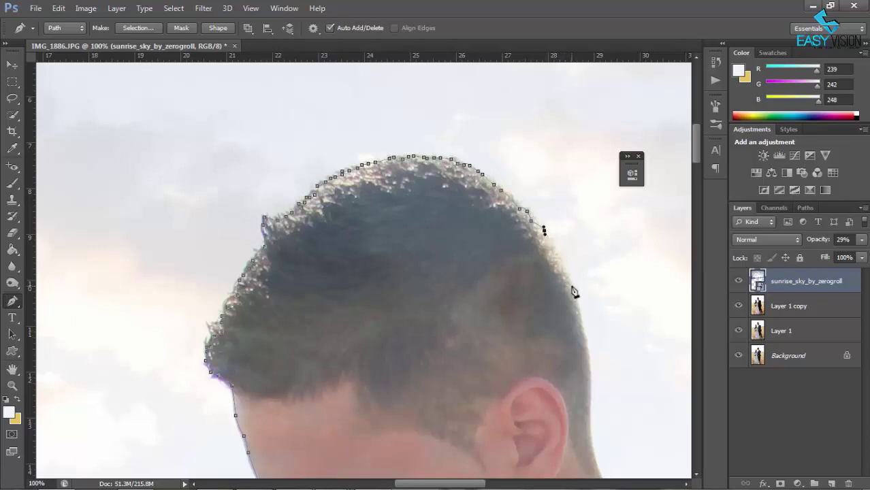
drag(571, 286, 581, 316)
scroll(590, 358, down, 5)
click(591, 141)
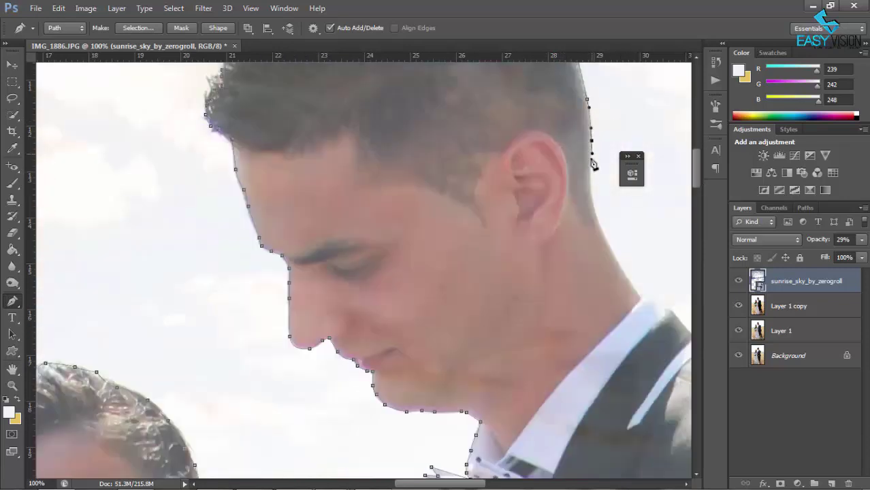
click(589, 193)
drag(447, 483, 476, 484)
- Trace the path down the groom's shoulder to the edge of his suit
click(503, 347)
click(526, 362)
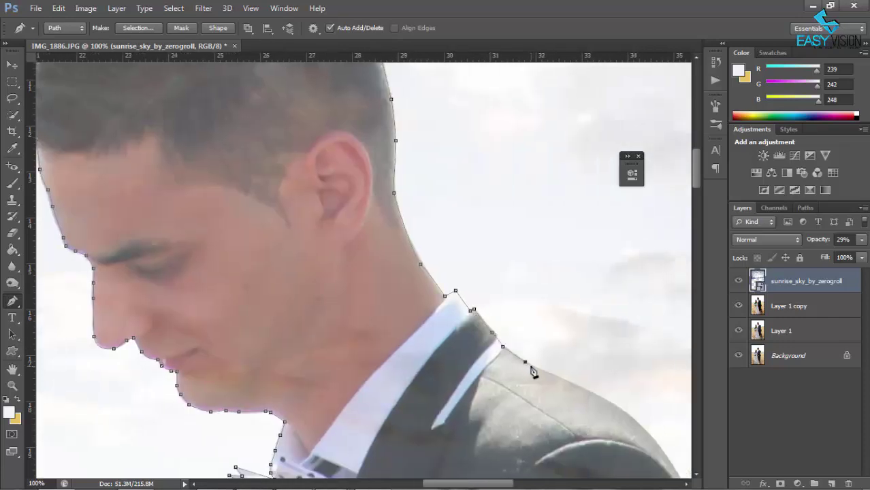
click(621, 409)
scroll(624, 416, right, 3)
scroll(624, 416, down, 6)
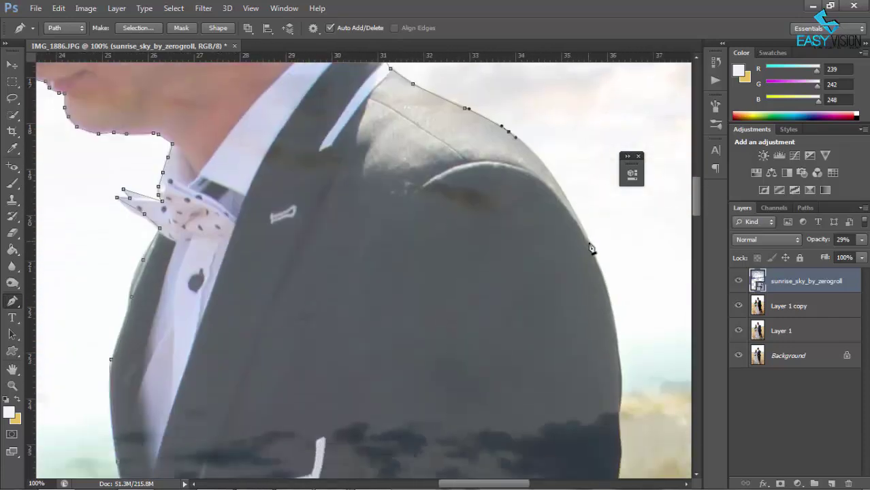
drag(589, 243, 616, 323)
click(620, 358)
click(621, 404)
drag(622, 427, 625, 455)
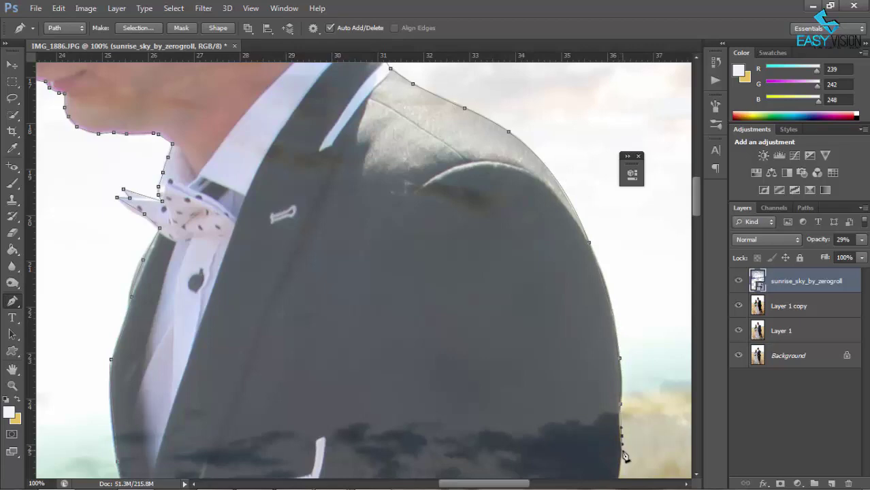
- Extend the path along the horizon to the image's right edge
key(ctrl+minus)
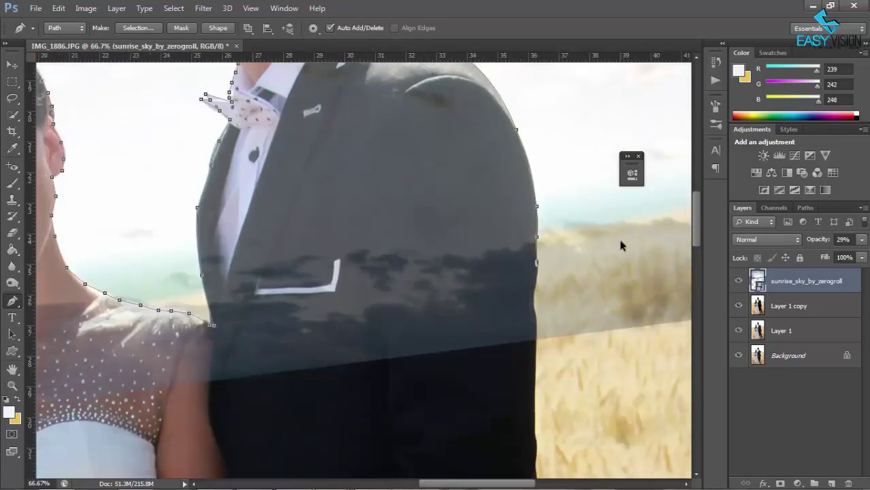
scroll(615, 232, right, 5)
scroll(545, 174, right, 5)
click(534, 171)
key(ctrl+minus)
key(ctrl+minus)
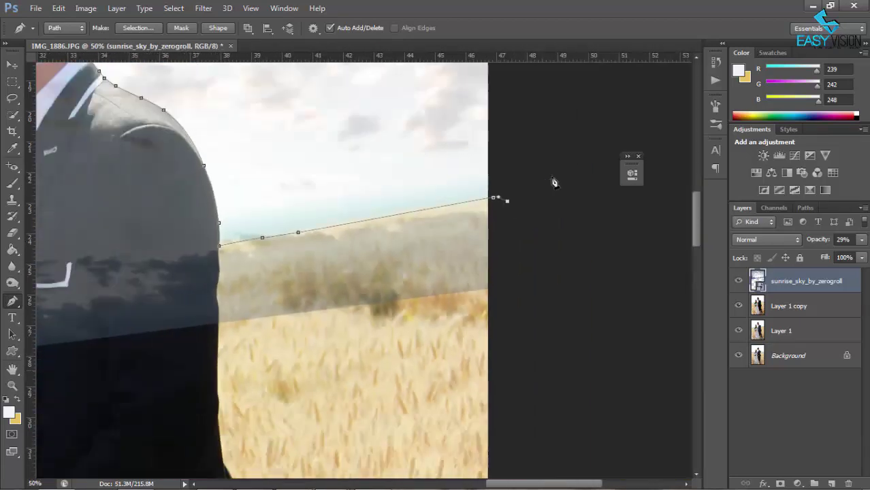
key(ctrl+minus)
key(ctrl+minus)
key(ctrl+minus)
- Close the path, make it a selection with 0 feather, and delete the sky inside
click(512, 268)
click(195, 310)
click(219, 242)
click(138, 28)
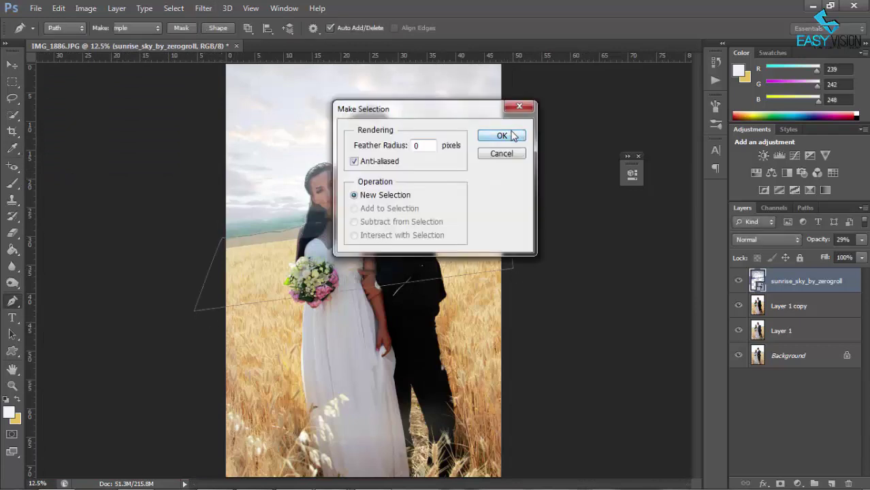
key(Return)
key(e)
key(Delete)
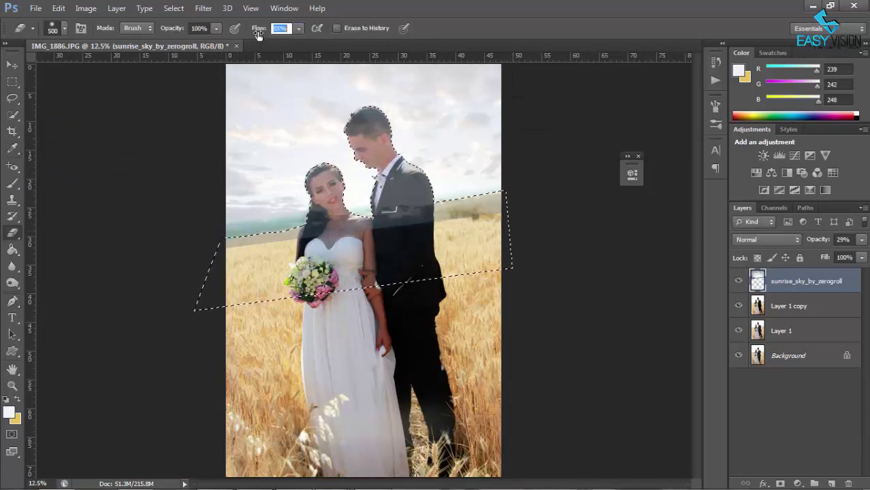
- Erase leftover sky over the couple and wheat, raise the sky to 100% opacity, and deselect
mouse_move(379, 112)
mouse_down()
mouse_move(408, 214)
mouse_move(333, 167)
mouse_up()
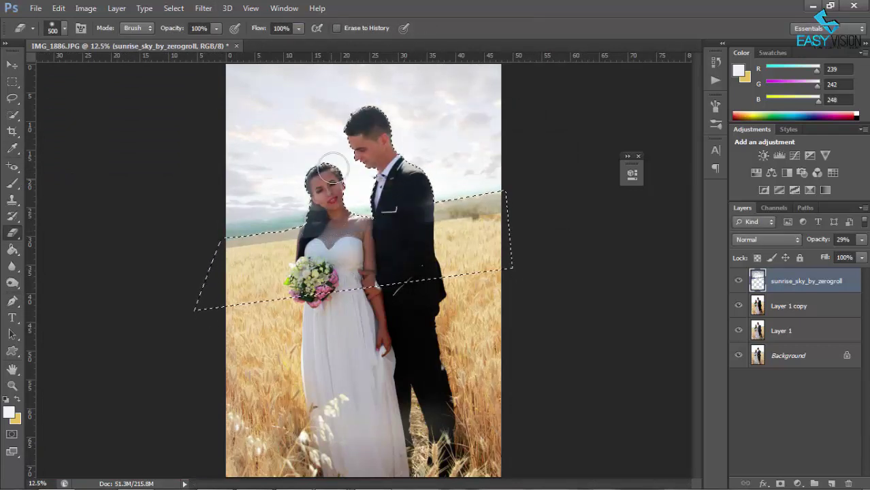
mouse_move(365, 226)
mouse_down()
mouse_move(272, 257)
mouse_move(435, 237)
mouse_up()
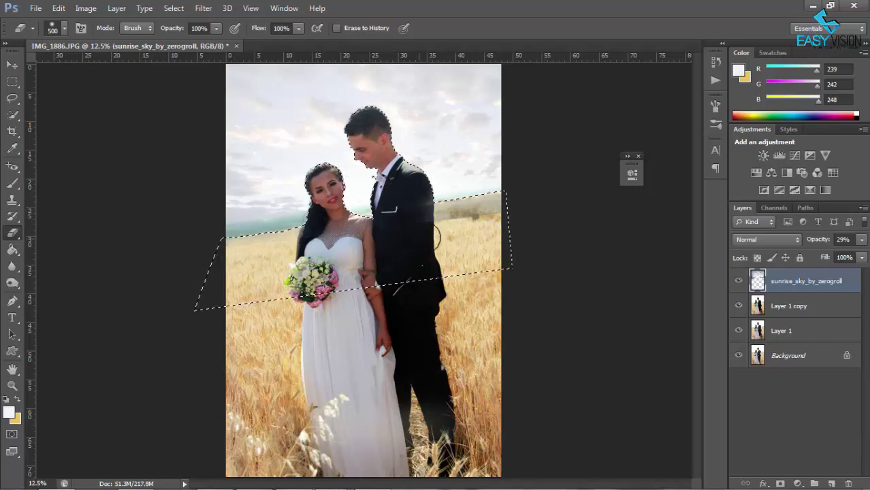
drag(819, 239, 858, 239)
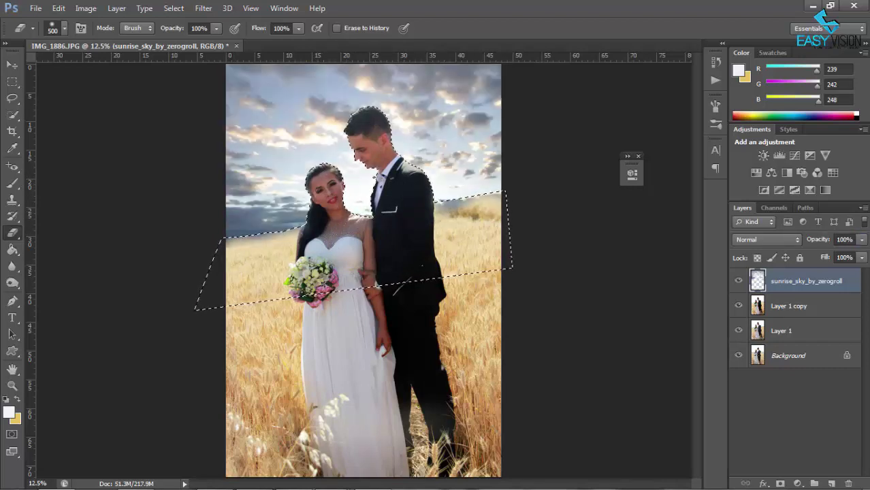
mouse_move(369, 271)
mouse_down()
mouse_move(272, 252)
mouse_move(428, 233)
mouse_up()
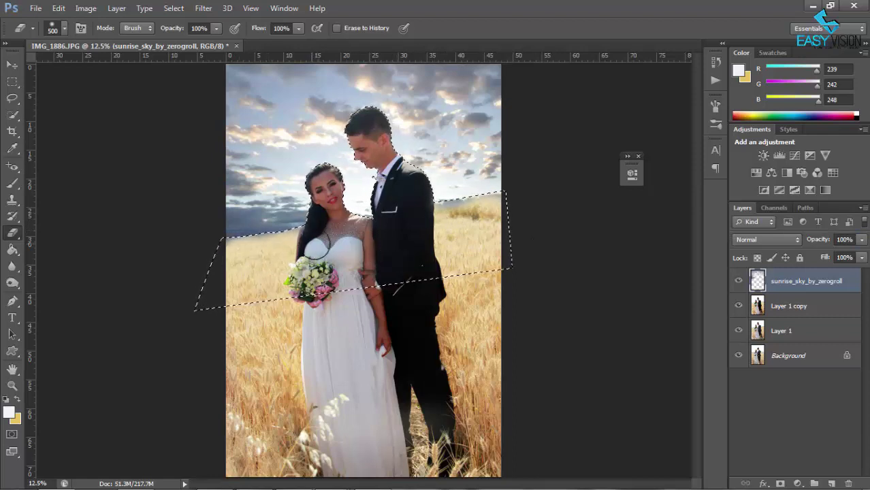
key(m)
key(ctrl+d)
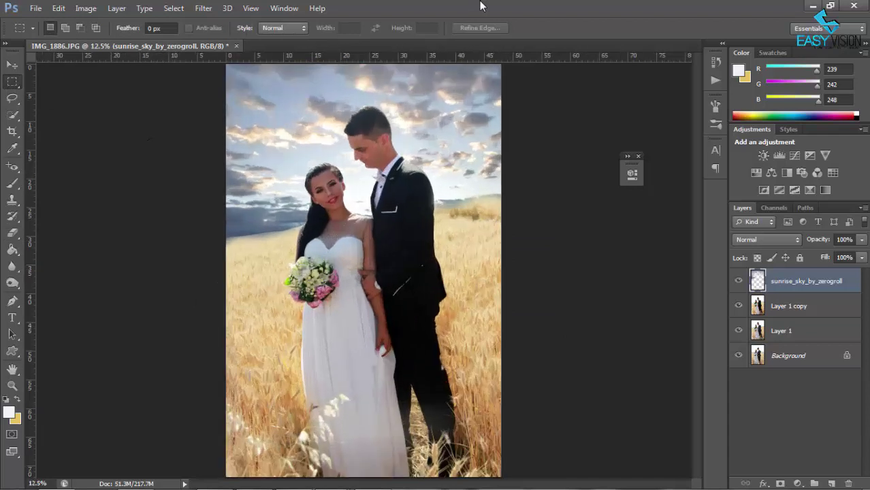
- Erase the leftover sky haze along the left and right horizon
key(e)
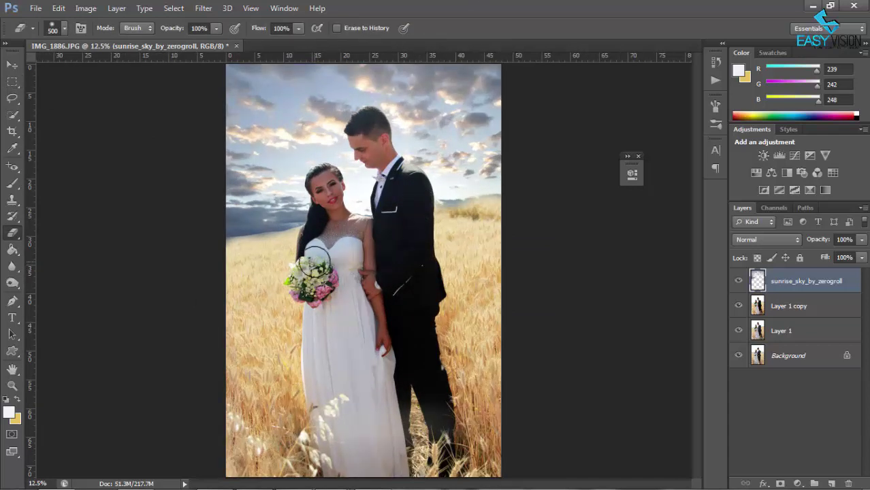
drag(283, 246, 276, 256)
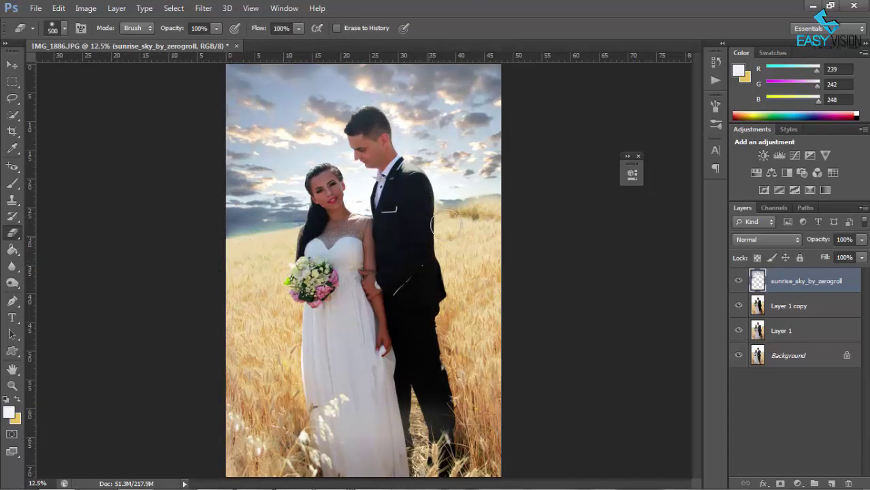
drag(488, 215, 489, 207)
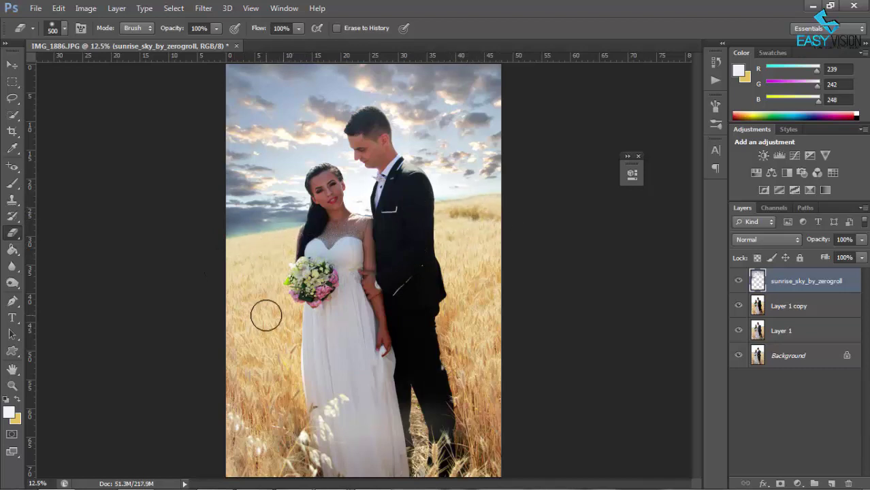
- Duplicate the sky layer, hide the original, and raise the copy's brightness to 38
key(ctrl+j)
click(739, 306)
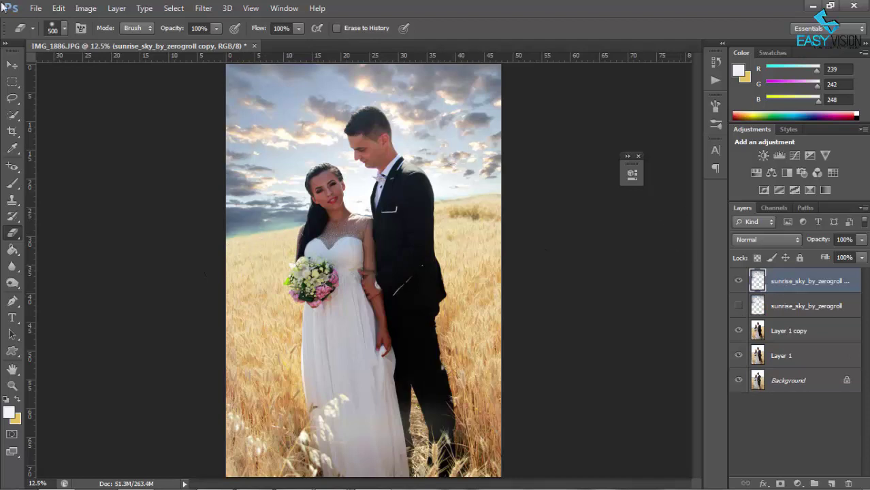
click(86, 8)
click(286, 16)
drag(720, 119, 738, 120)
- Apply Brightness 29 and Contrast 23 to the sky copy
drag(720, 148, 734, 148)
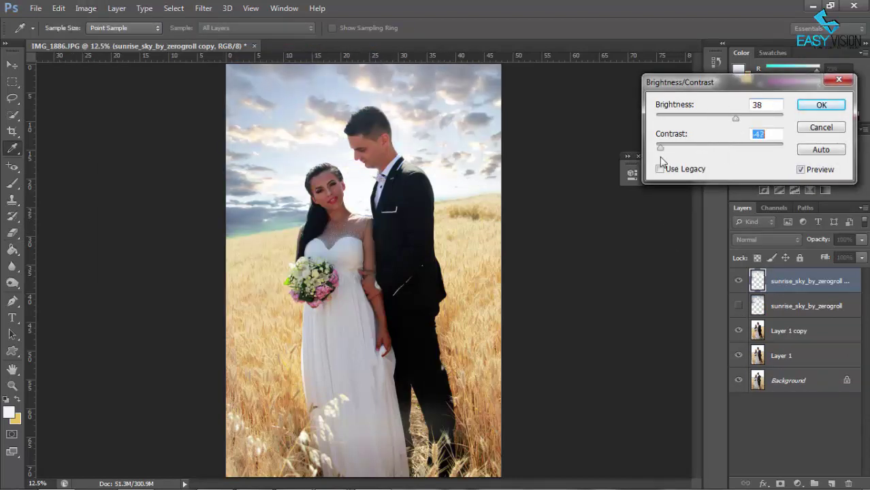
click(738, 120)
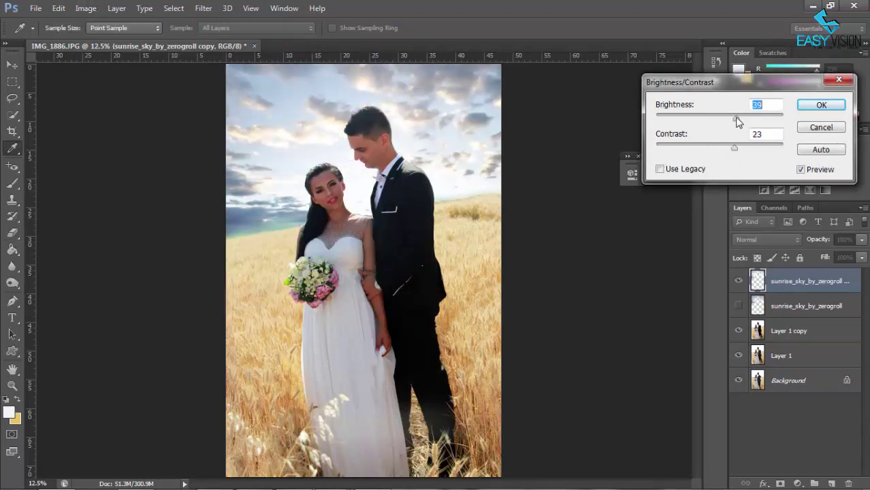
click(822, 105)
key(ctrl+z)
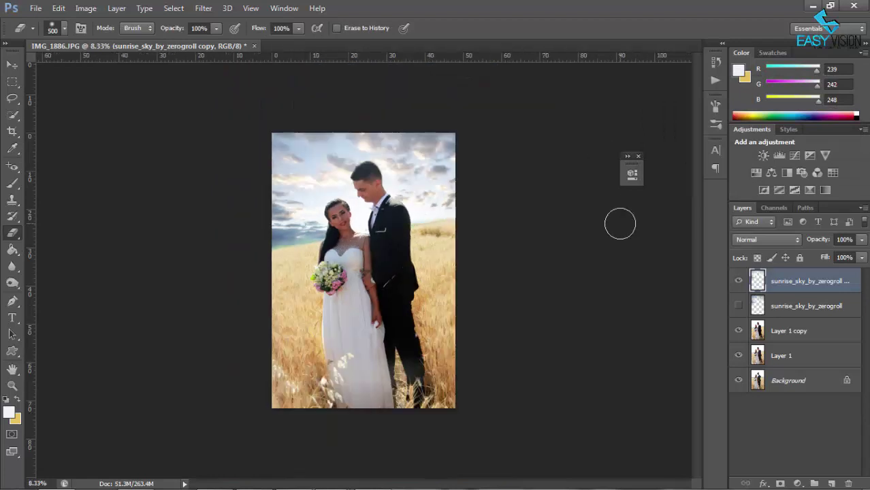
key(ctrl+z)
- Add a grouped new layer, paint soft white over the lower photo, and blend it as Overlay
click(832, 482)
key(ctrl+g)
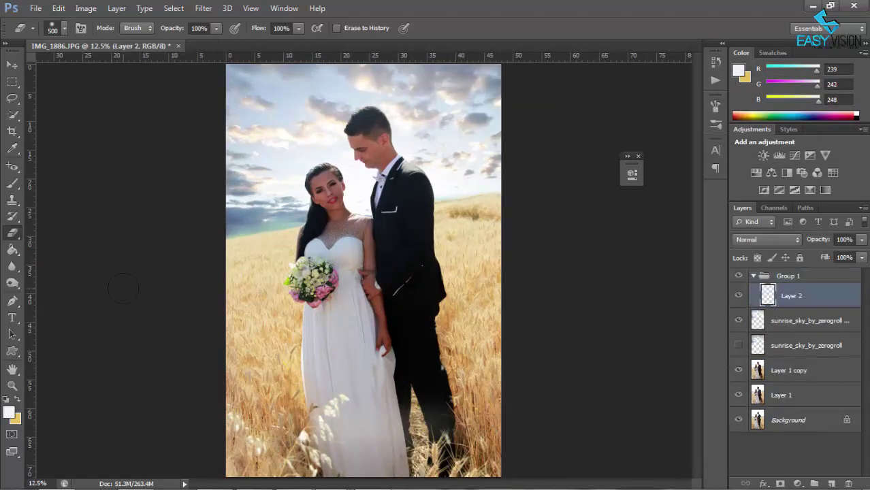
key(b)
mouse_move(417, 282)
mouse_down()
mouse_move(417, 446)
mouse_move(279, 436)
mouse_move(327, 408)
mouse_up()
click(768, 240)
click(748, 157)
drag(821, 244, 787, 239)
- Stretch the glow layer upward, lower its opacity, and select the Layer 1 copy
key(ctrl+t)
drag(364, 179, 364, 17)
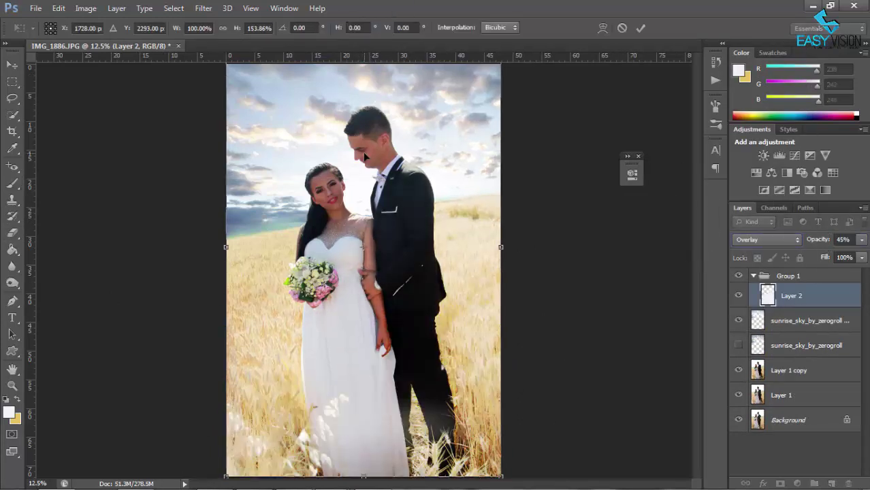
key(Return)
drag(821, 241, 804, 243)
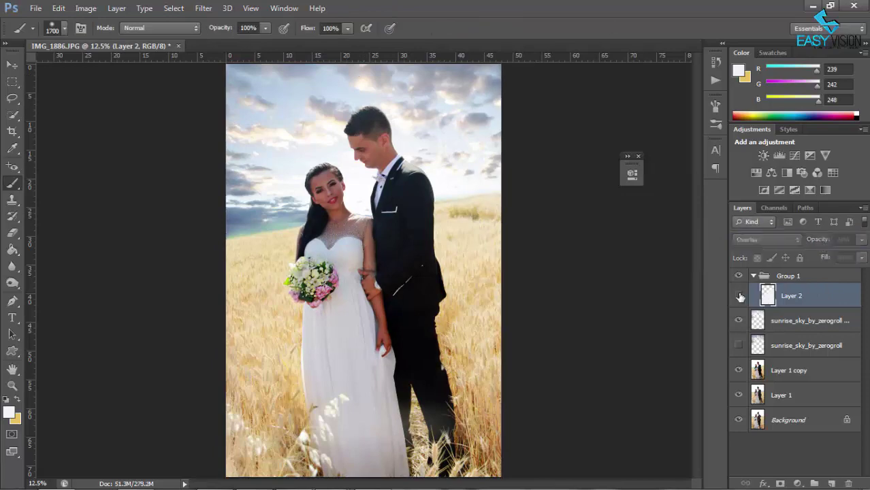
click(789, 370)
click(86, 8)
- Apply Brightness -3 and Contrast 30 to the Layer 1 copy
click(252, 26)
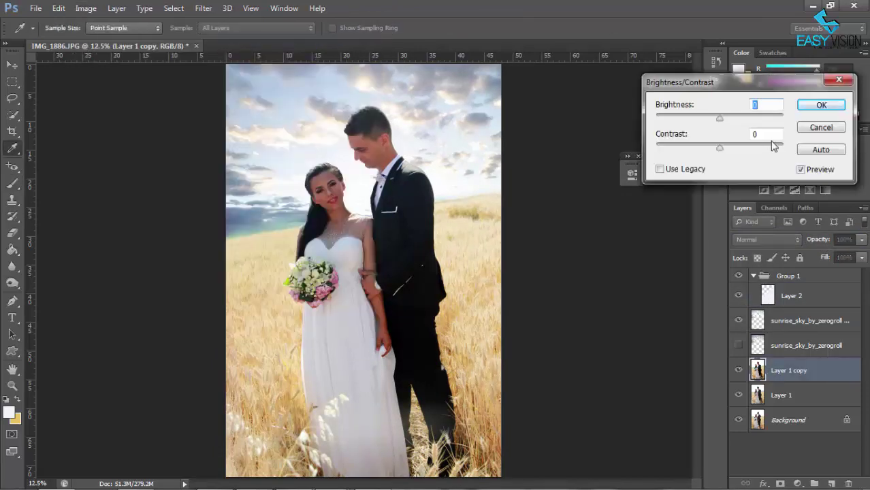
drag(720, 147, 741, 149)
drag(720, 119, 718, 121)
key(Return)
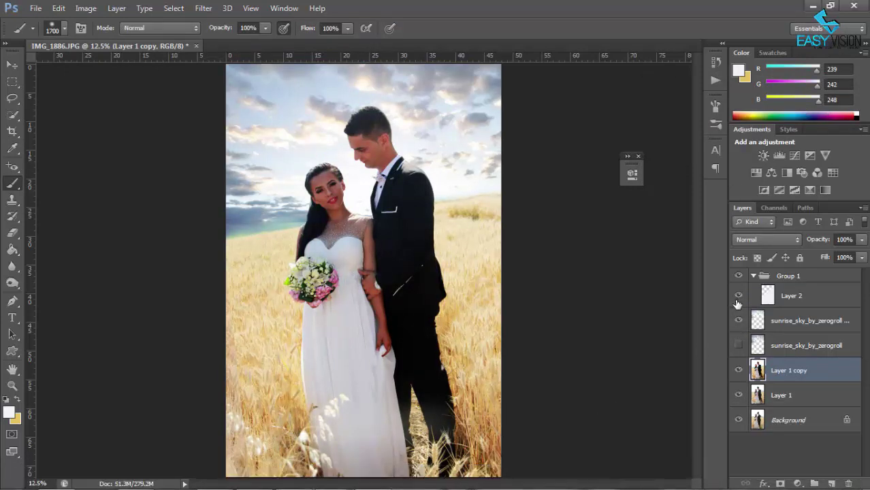
- Dodge the white dress with a smaller brush, then duplicate the couple layer
key(ctrl+plus)
key(o)
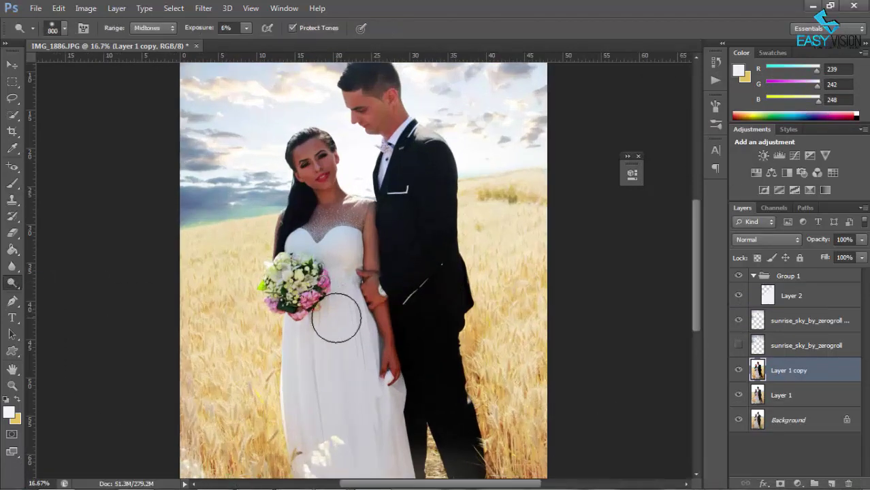
scroll(320, 371, down, 1)
scroll(381, 355, down, 3)
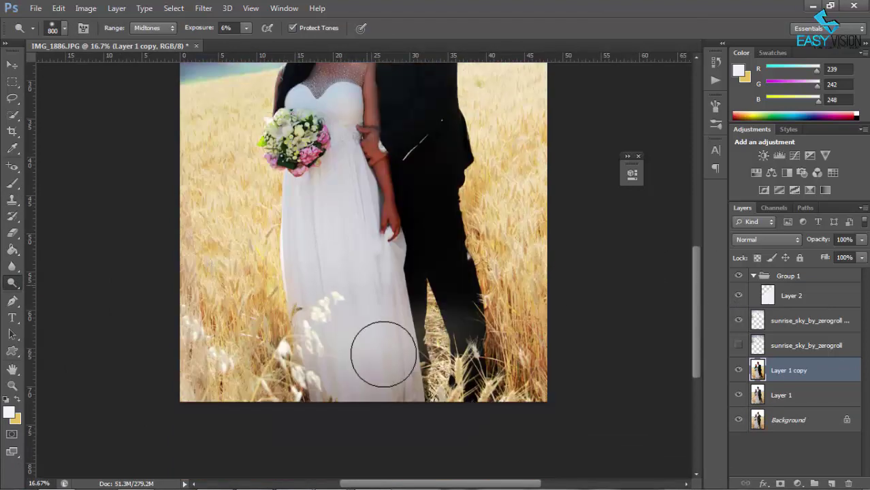
key(bracketleft)
key(bracketleft)
key(bracketleft)
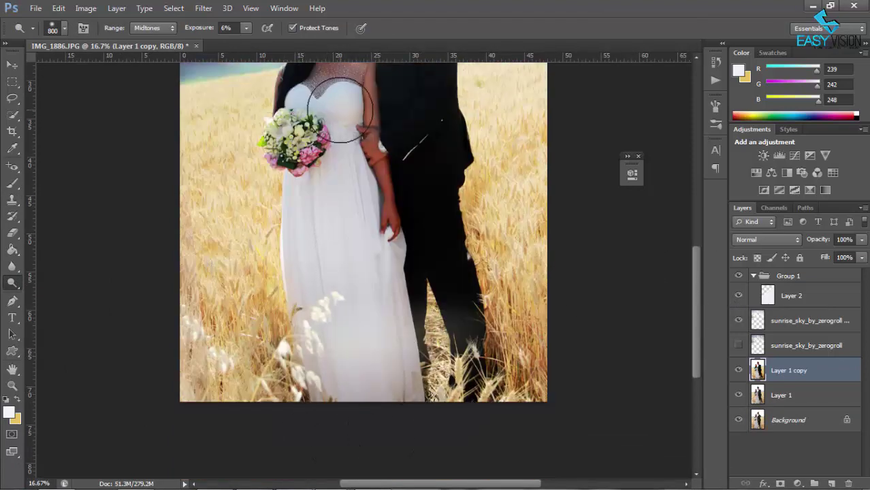
scroll(700, 268, up, 1)
scroll(356, 241, up, 3)
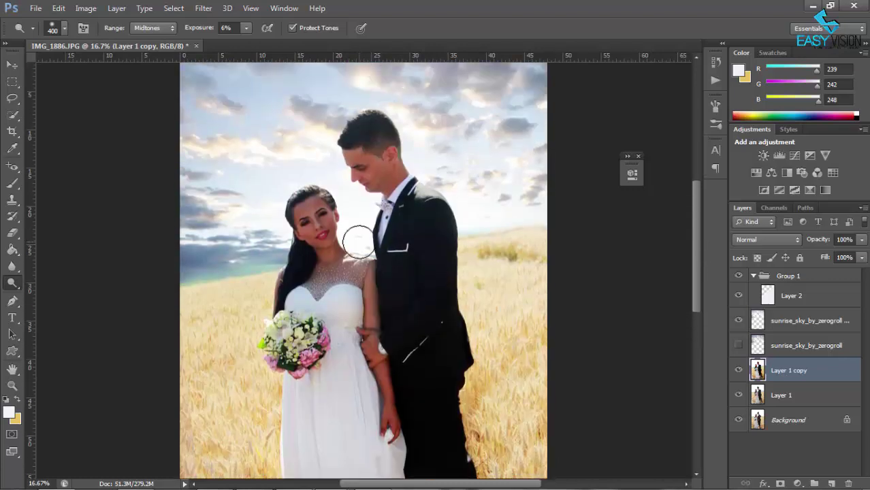
scroll(356, 241, up, 2)
scroll(356, 242, up, 1)
key(ctrl+j)
- Resize the dodge brush for the groom's face and make Layer 1 copy visible again
scroll(697, 262, up, 2)
key(bracketleft)
key(bracketleft)
key(bracketleft)
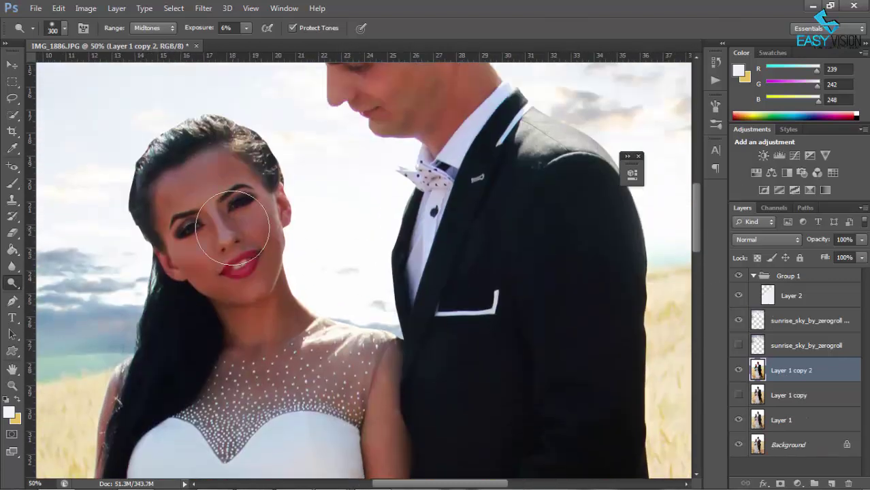
key(bracketleft)
key(bracketleft)
key(bracketleft)
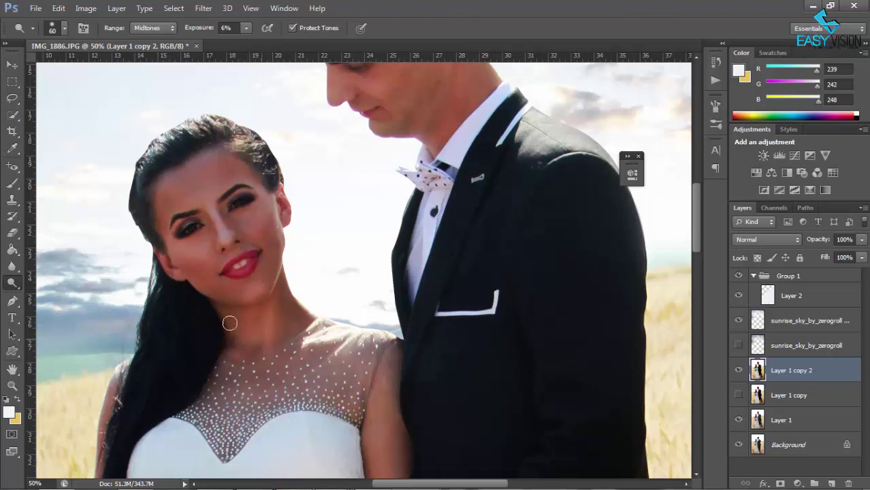
scroll(700, 241, down, 2)
key(bracketright)
key(bracketright)
key(bracketright)
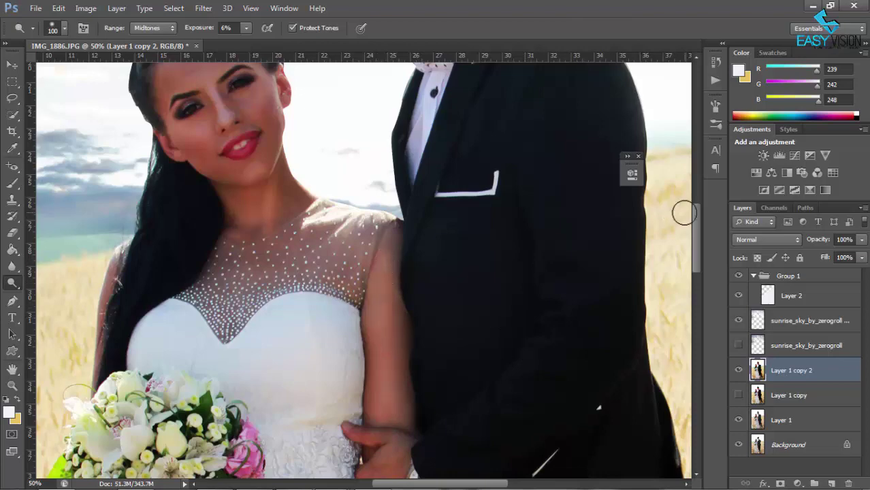
scroll(685, 210, up, 2)
click(739, 373)
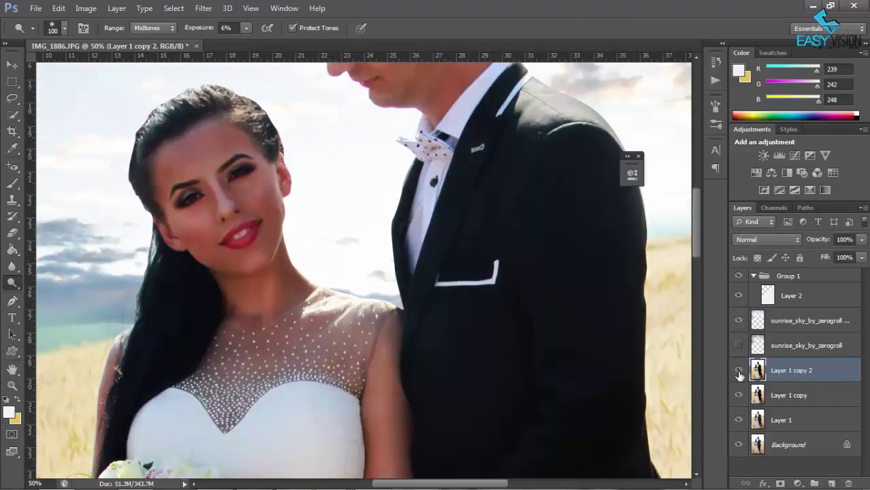
- Set the dodge brush to size 60 at 1% exposure, check the whole photo and zoom back in
key(bracketleft)
key(bracketleft)
key(bracketleft)
scroll(700, 240, up, 3)
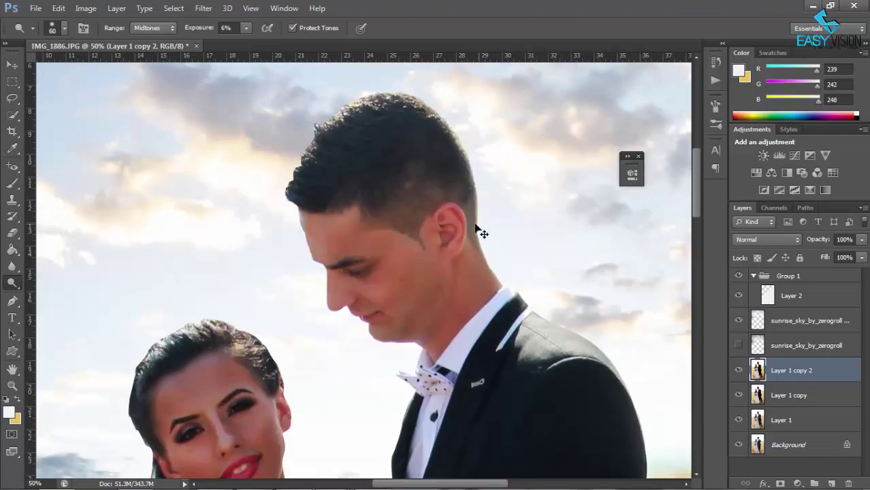
key(0)
key(1)
key(ctrl+0)
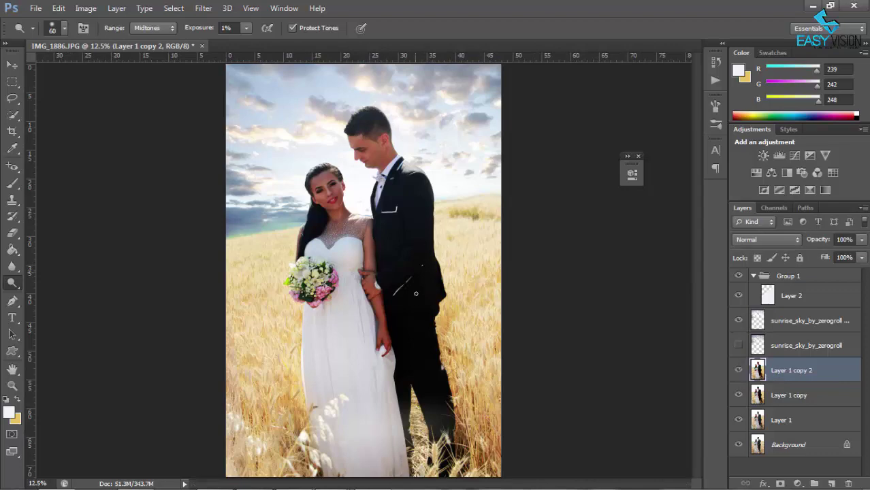
key(ctrl+plus)
key(ctrl+plus)
key(ctrl+plus)
drag(698, 293, 698, 257)
- Soften the edges around the couple's faces with the Blur tool
key(alt+bracketright)
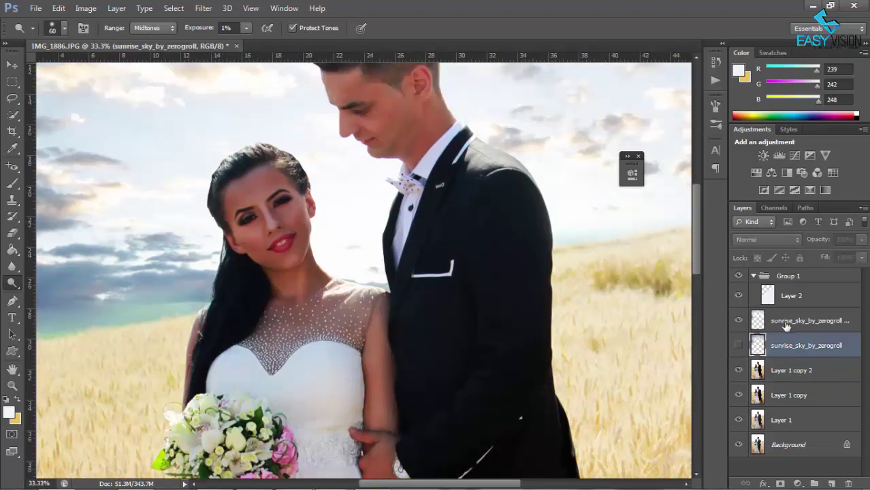
key(alt+bracketright)
click(12, 267)
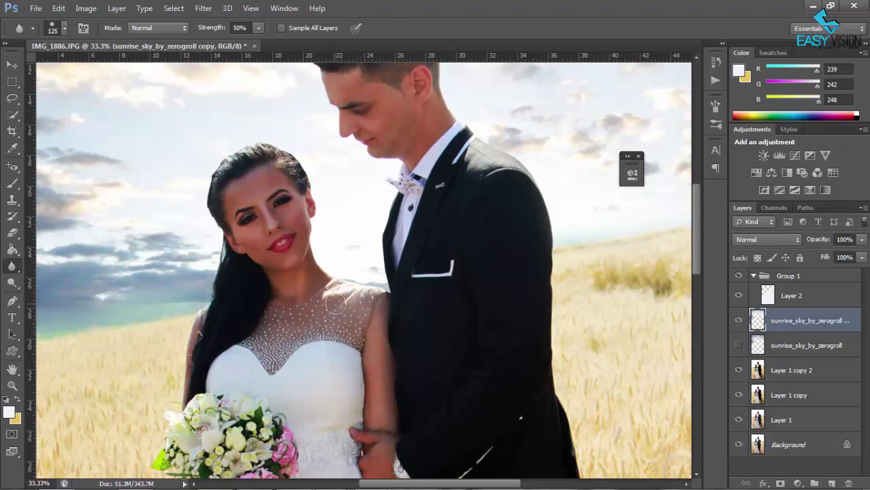
drag(458, 485, 599, 485)
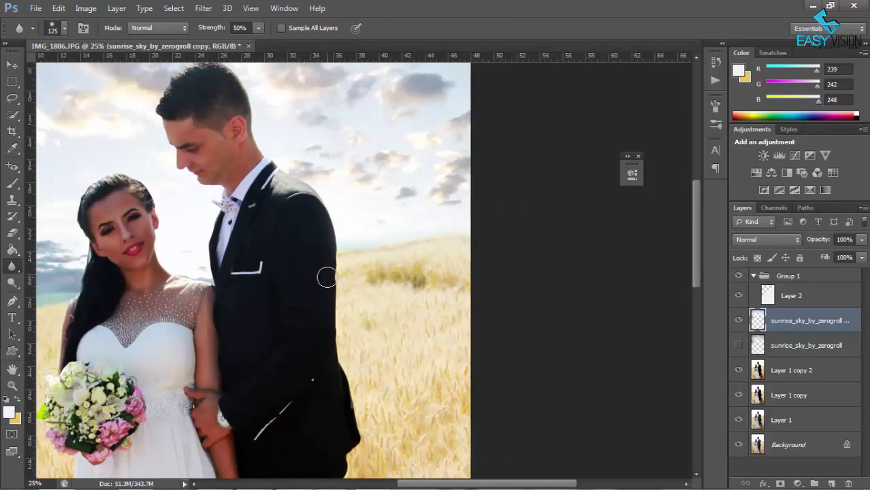
key(ctrl+minus)
key(ctrl+minus)
key(ctrl+minus)
- Duplicate Layer 1 copy 2 into Layer 1 copy 3 and hide copy 2
click(790, 371)
key(ctrl+j)
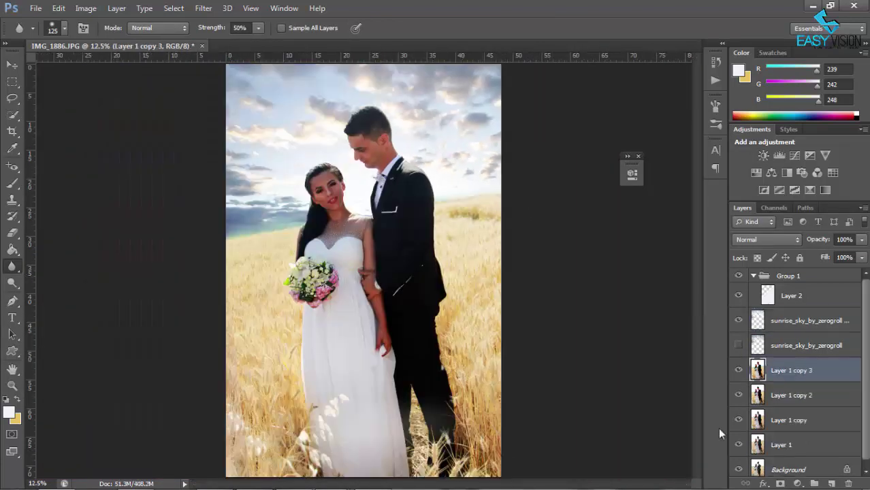
click(739, 395)
- Try Brightness/Contrast with brightness 8, turning the preview off to compare
click(86, 8)
click(292, 36)
drag(735, 121, 727, 122)
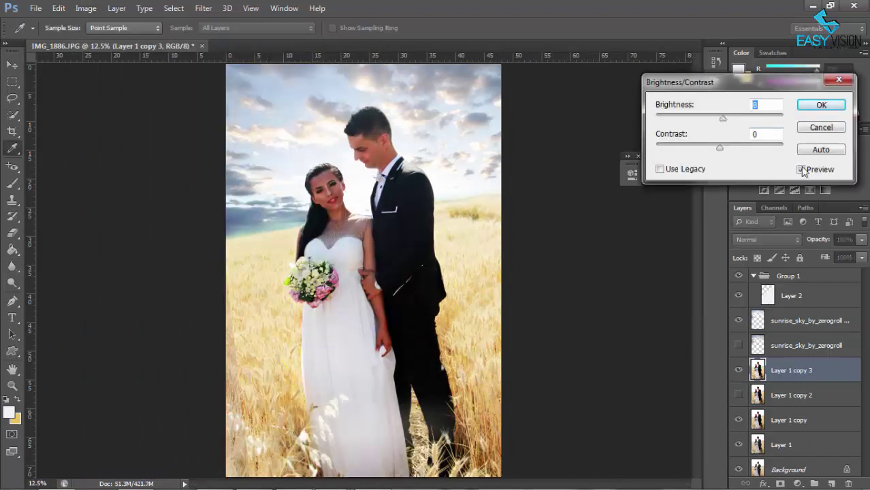
click(802, 169)
- Place the light texture image and stretch it to cover the whole photo
click(138, 479)
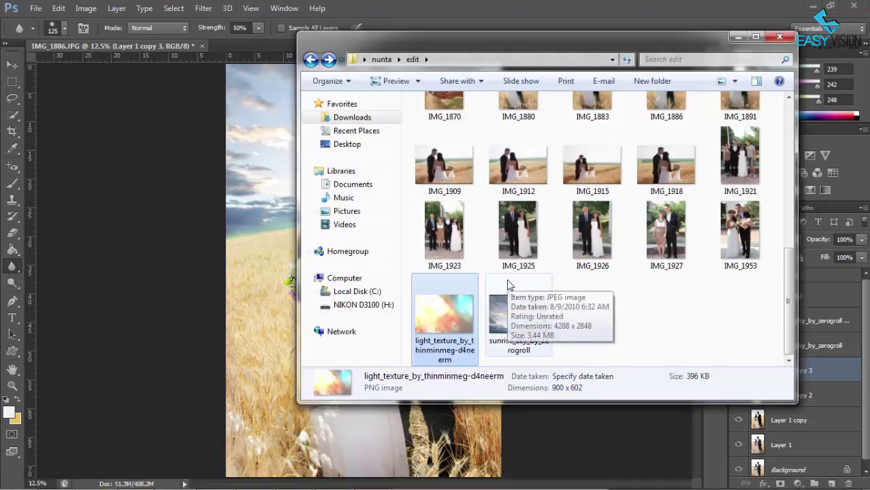
drag(444, 310, 360, 269)
right_click(443, 333)
click(461, 292)
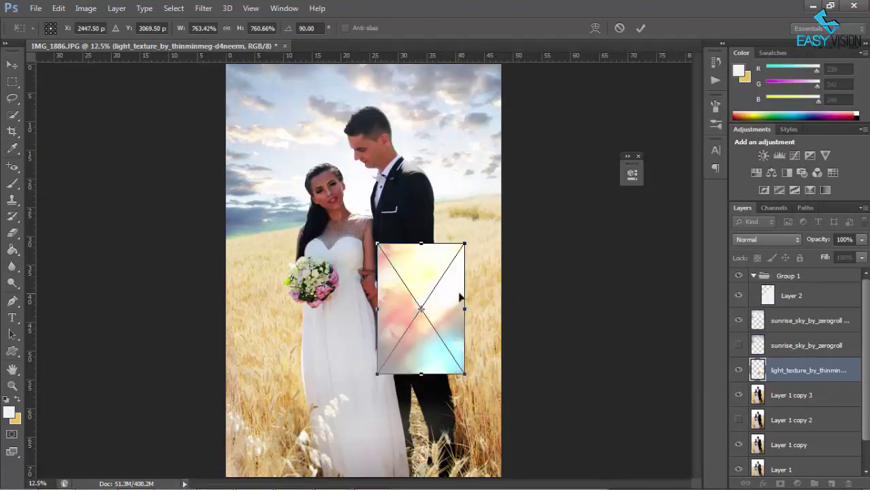
drag(461, 293, 312, 114)
drag(322, 195, 502, 478)
key(Return)
- Move the texture into Group 1 in Lighten mode at about 39% opacity with Gaussian Blur
drag(809, 370, 809, 293)
click(767, 246)
click(745, 141)
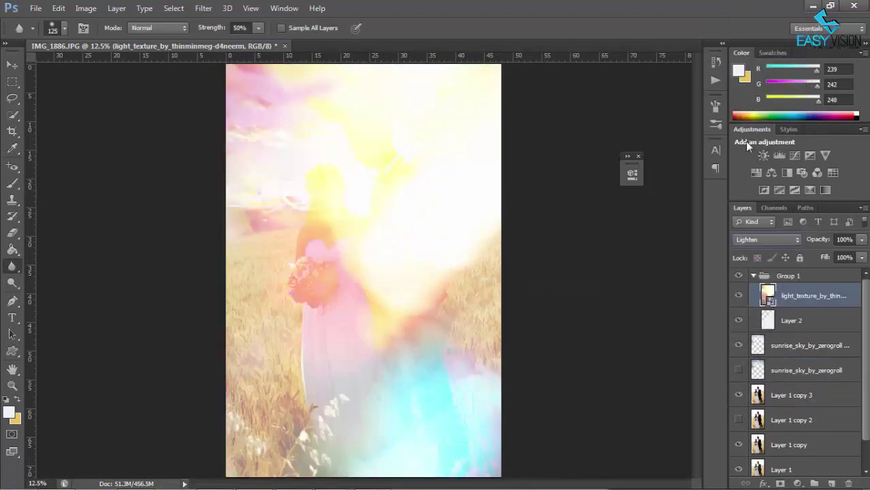
drag(822, 243, 804, 243)
click(202, 8)
mouse_move(210, 137)
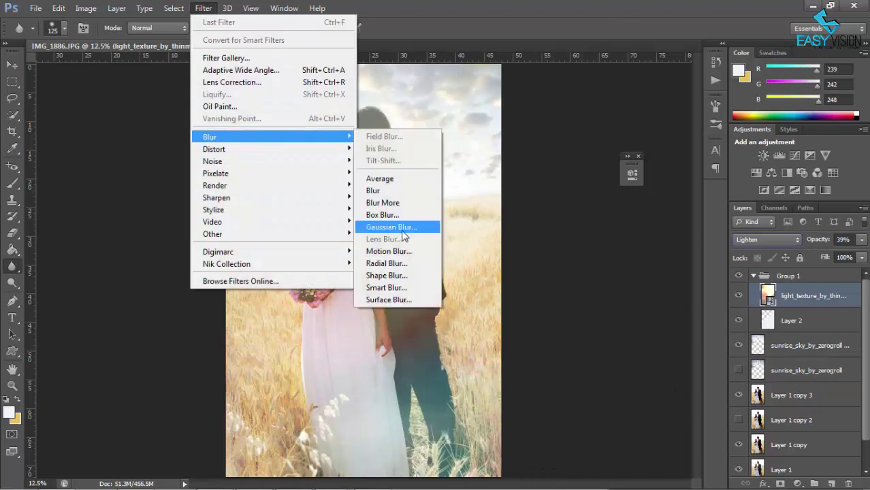
click(398, 225)
click(715, 124)
- Erase the texture off the bride and couple with a 2400 eraser, then drop opacity to 25%
key(e)
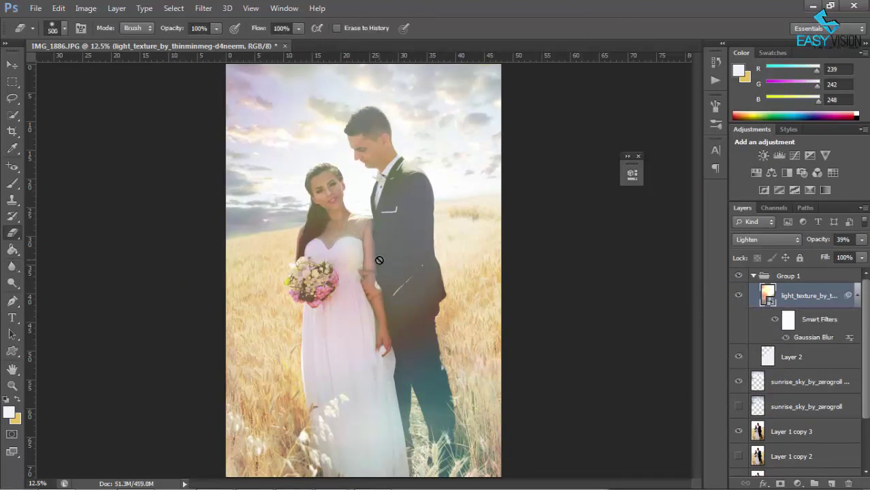
key(bracketright)
key(bracketright)
key(bracketright)
drag(173, 28, 149, 32)
drag(259, 27, 249, 34)
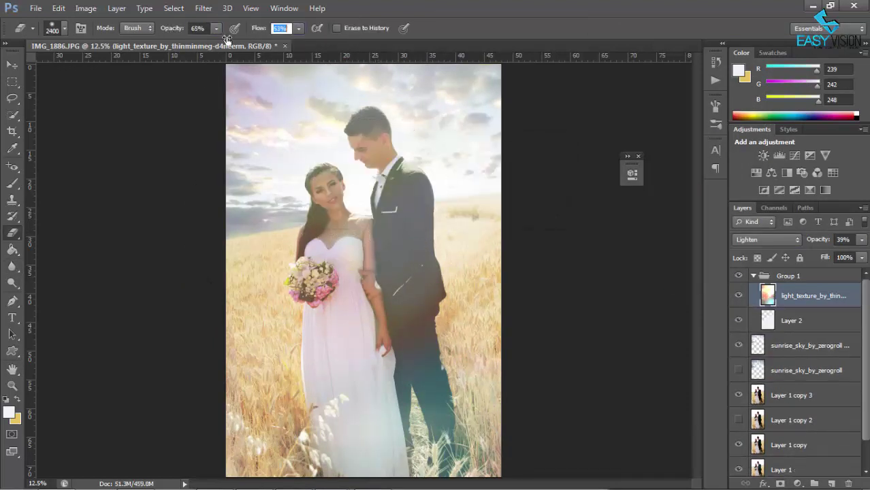
mouse_move(350, 231)
mouse_down()
mouse_move(325, 293)
mouse_move(346, 370)
mouse_move(453, 321)
mouse_move(360, 185)
mouse_move(336, 246)
mouse_move(402, 300)
mouse_up()
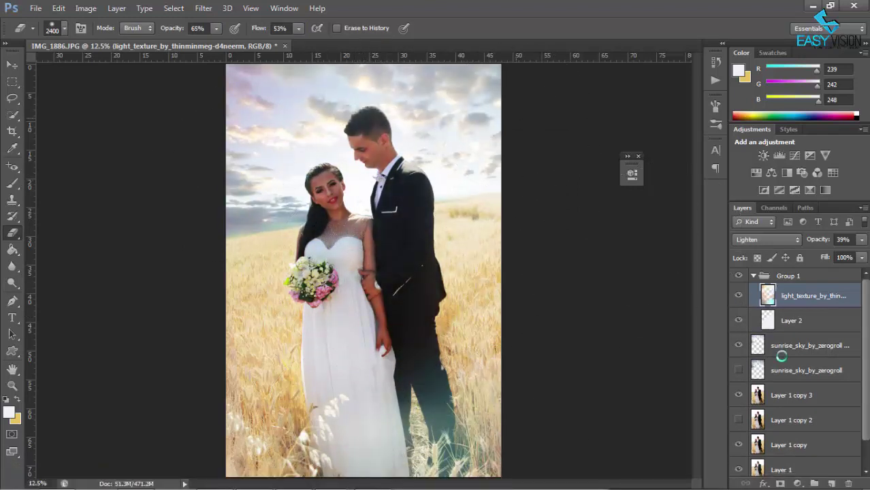
drag(819, 240, 810, 242)
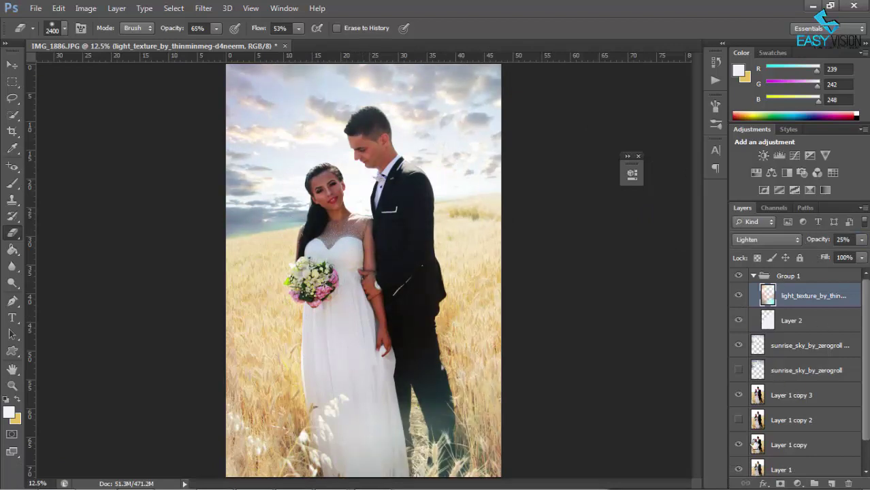
- Apply Levels to the sunrise sky copy, deepening shadows and setting midtones to 0.95
click(811, 345)
key(ctrl+l)
mouse_move(553, 343)
mouse_down()
mouse_move(588, 344)
mouse_move(558, 343)
mouse_up()
drag(636, 343, 641, 344)
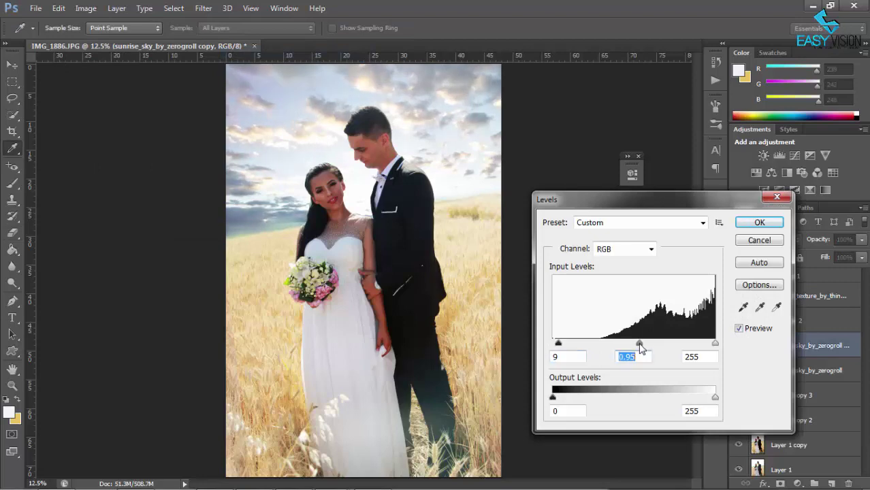
key(Return)
- Reduce the sky copy's contrast to about -24 with Brightness/Contrast
click(85, 8)
click(258, 39)
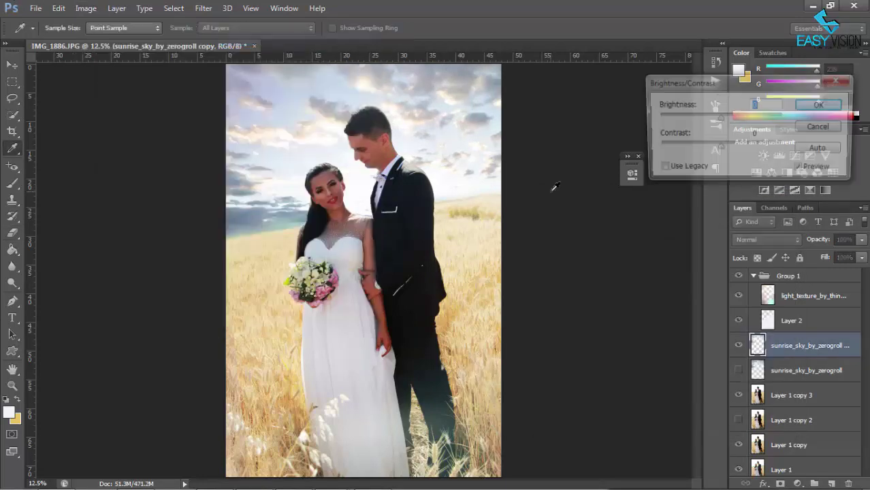
mouse_move(719, 119)
mouse_down()
mouse_move(736, 150)
mouse_move(660, 152)
mouse_up()
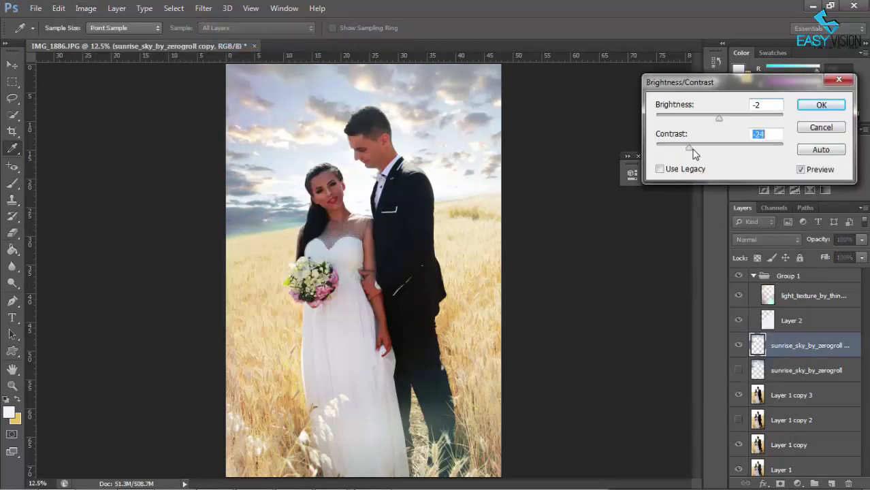
click(807, 105)
- Play the 'sign' action to add the watermark and set its opacity to 32%
key(e)
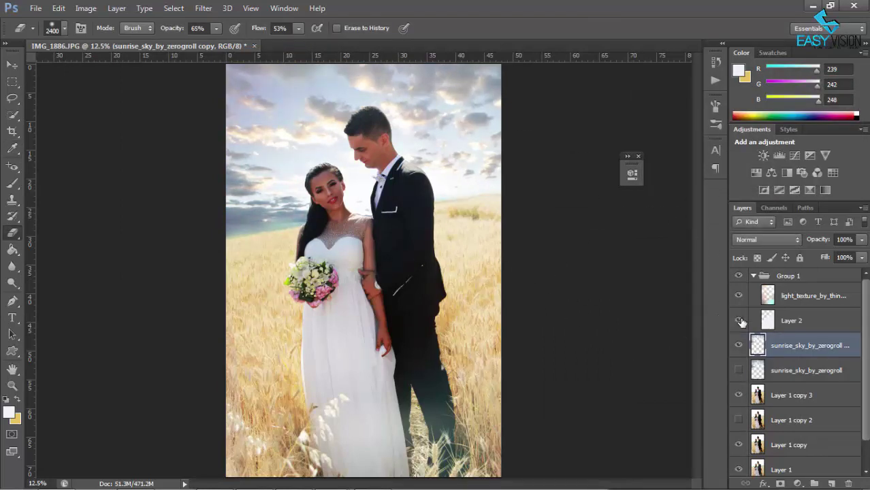
click(715, 79)
click(623, 223)
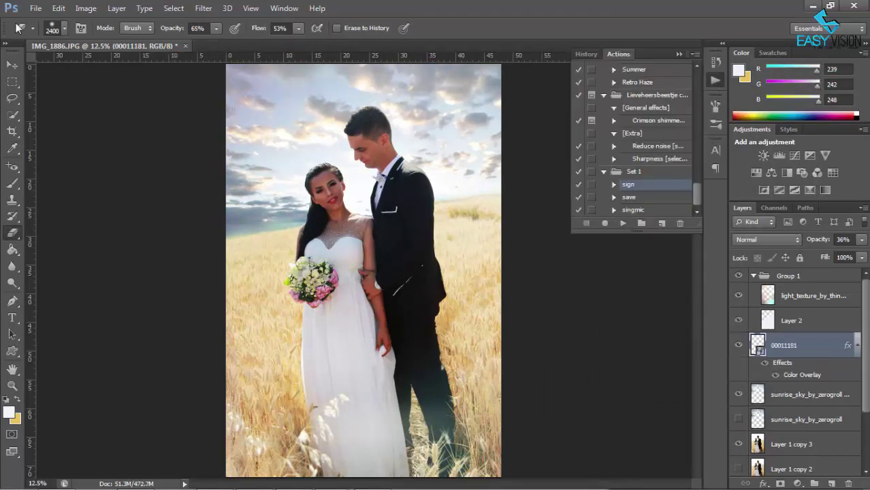
click(803, 239)
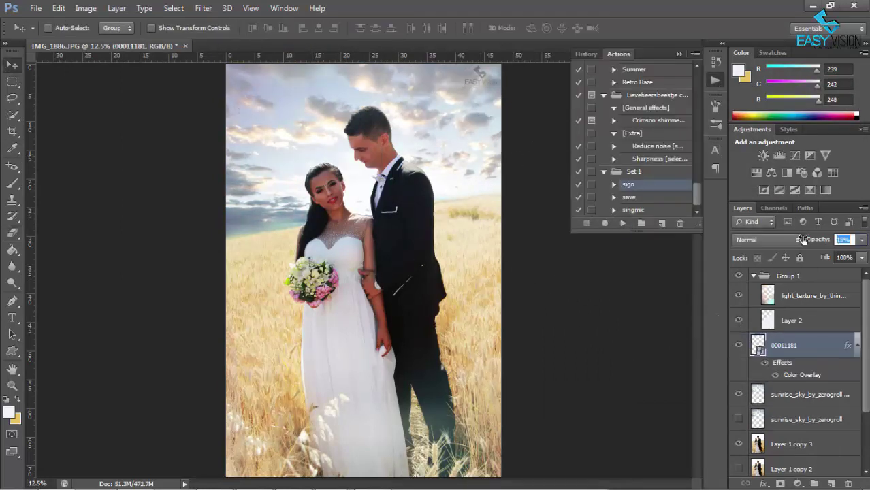
- Review the photo, then select the light texture layer with the Eraser
key(ctrl+plus)
key(ctrl+plus)
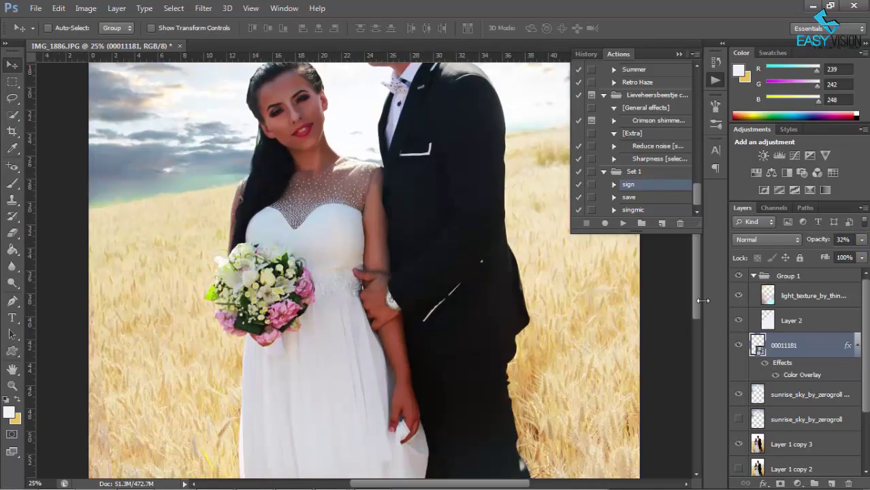
key(ctrl+minus)
key(ctrl+minus)
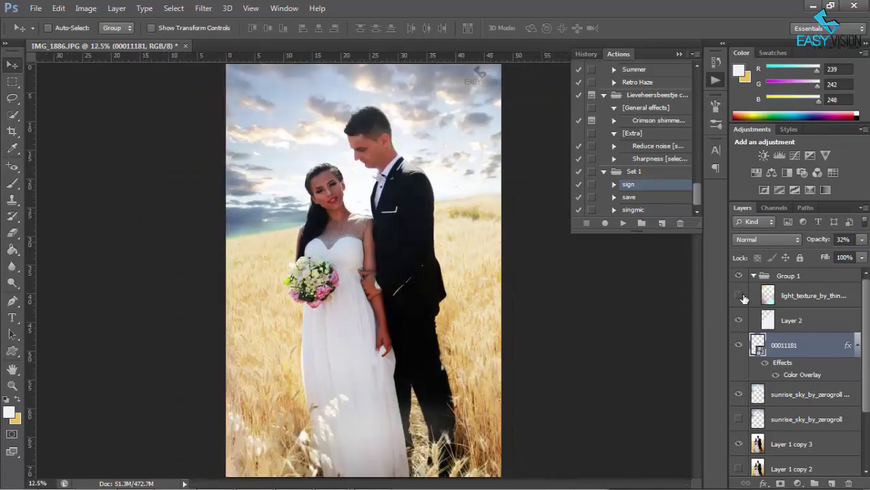
click(748, 296)
key(e)
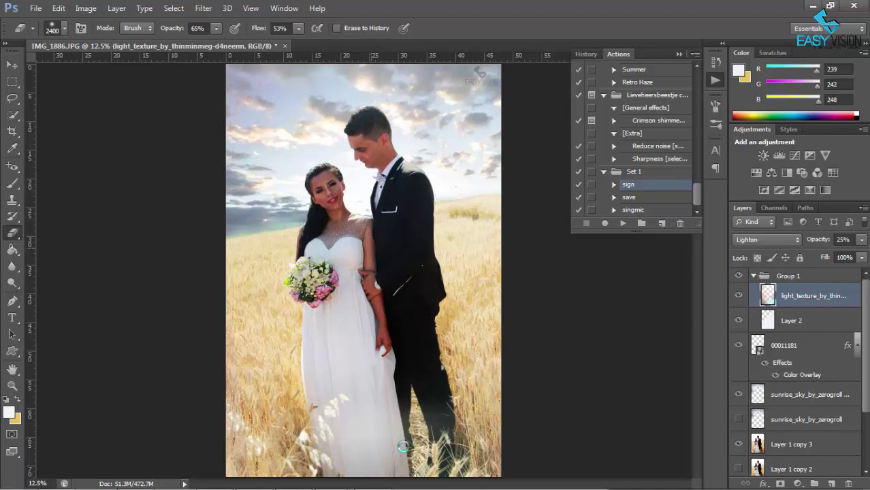
- Zoom in on the couple and switch to the Burn tool
key(ctrl+plus)
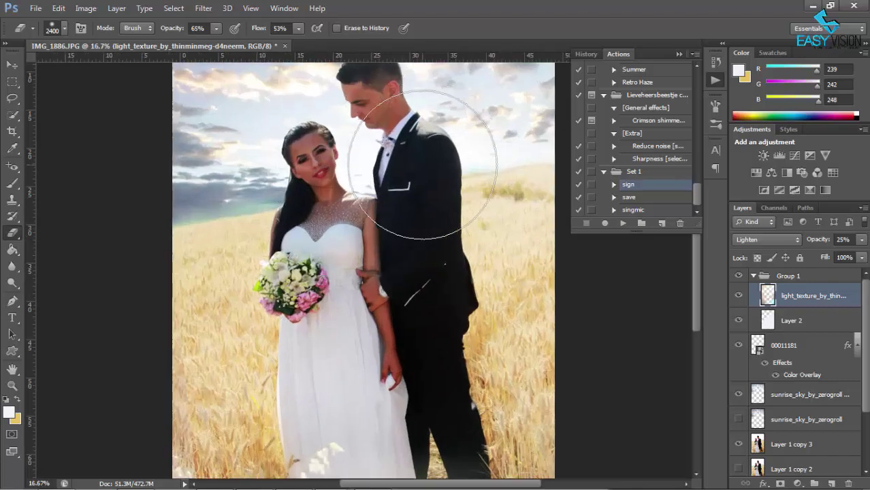
key(ctrl+plus)
key(ctrl+plus)
key(v)
scroll(392, 234, up, 5)
scroll(391, 233, up, 5)
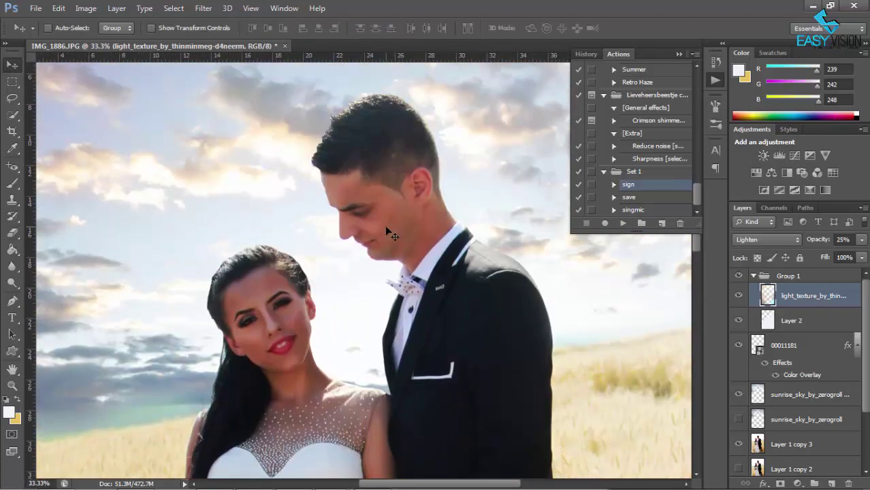
right_click(12, 283)
click(52, 291)
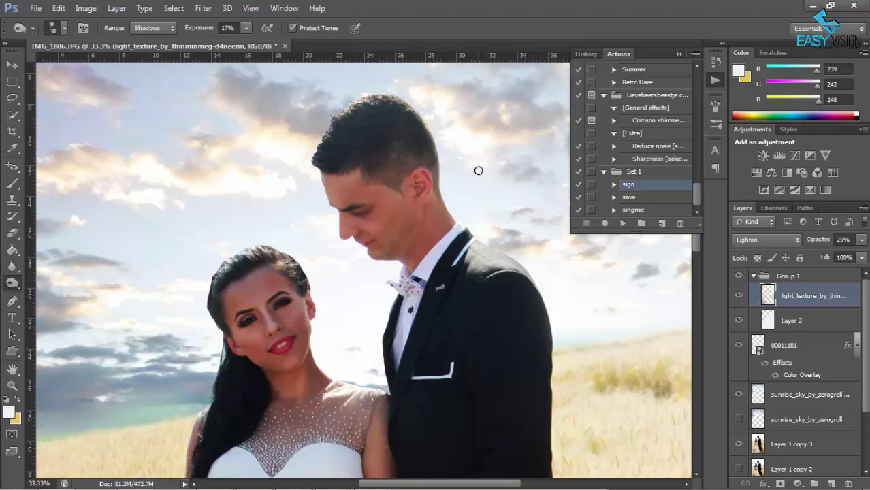
- On Layer 1 copy 3, burn the groom's hair in Midtones at 12% exposure with a 250 brush
click(789, 444)
click(149, 28)
click(147, 50)
drag(205, 28, 197, 28)
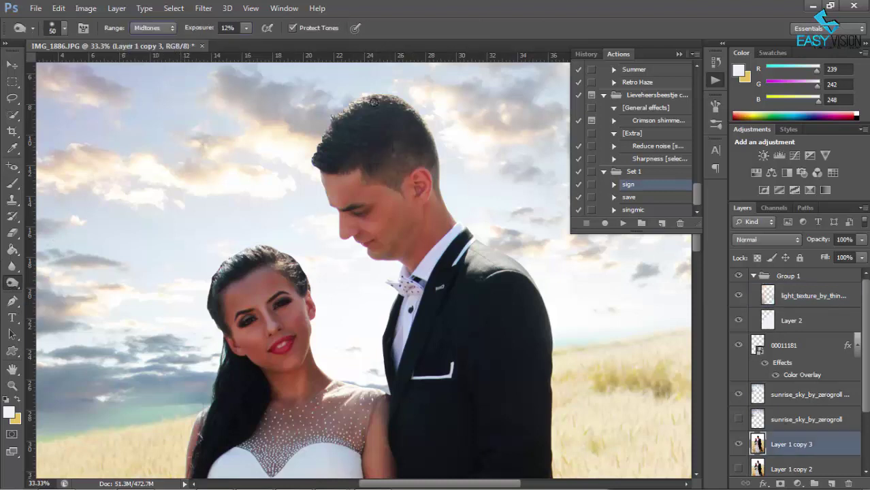
key(bracketright)
key(bracketright)
key(bracketright)
mouse_move(387, 153)
mouse_down()
mouse_move(348, 132)
mouse_move(405, 132)
mouse_up()
key(bracketleft)
key(bracketleft)
key(bracketleft)
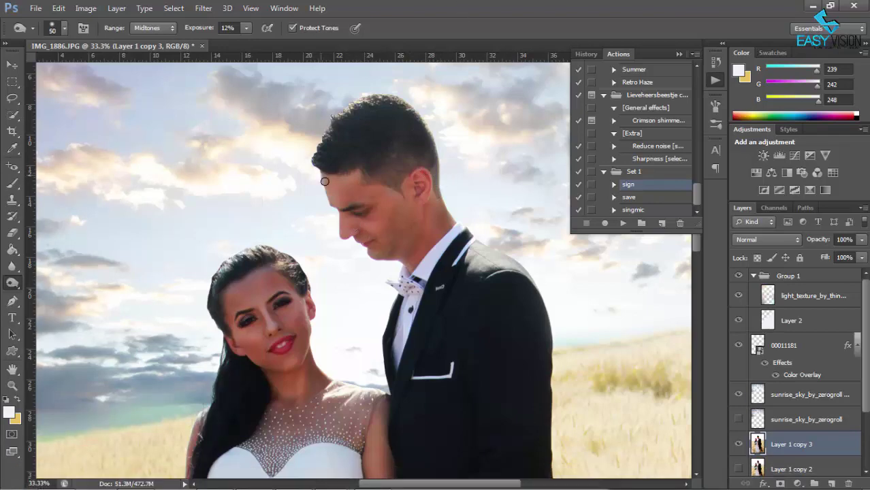
key(ctrl+minus)
key(ctrl+minus)
key(ctrl+minus)
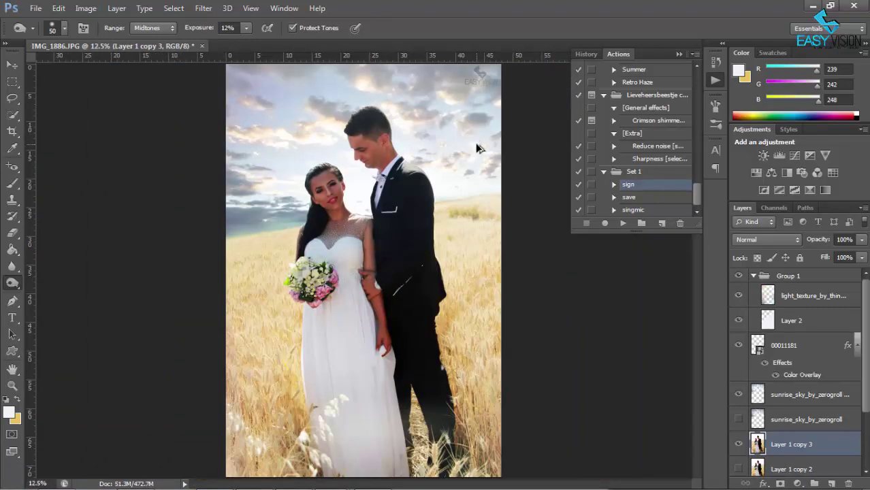